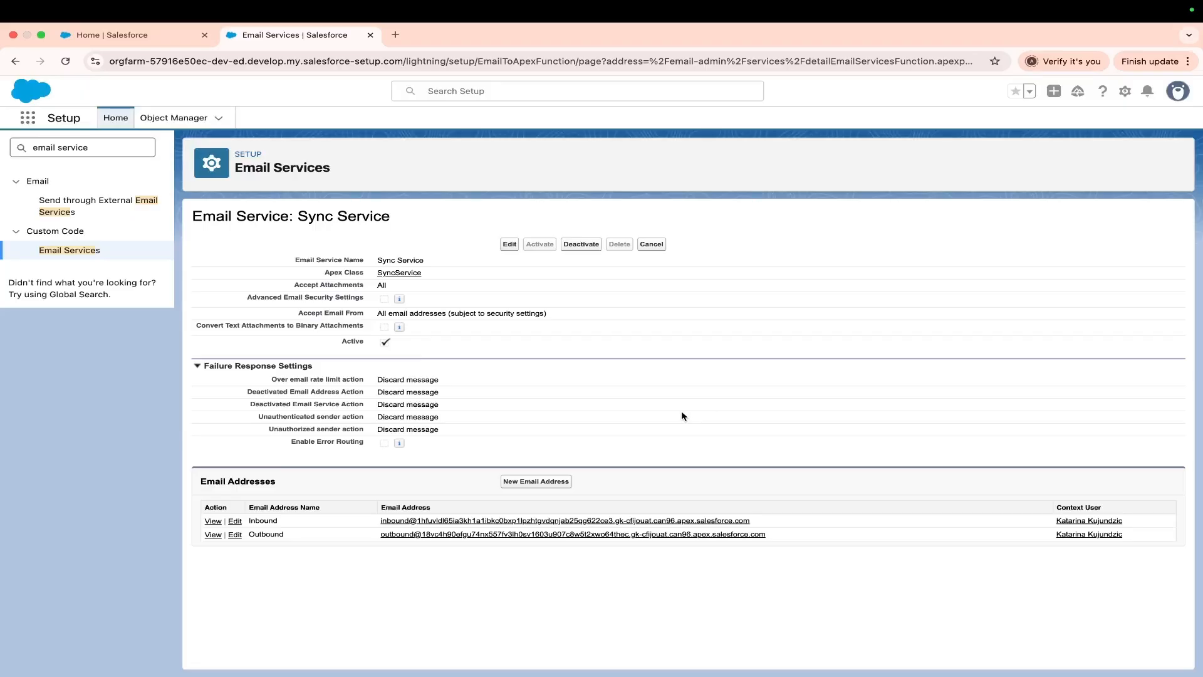
# Step: Switch to the Exchange admin center and start a new mail flow rule named Inbound Rule Demo
pyautogui.hotkey('ctrl', 'Left')
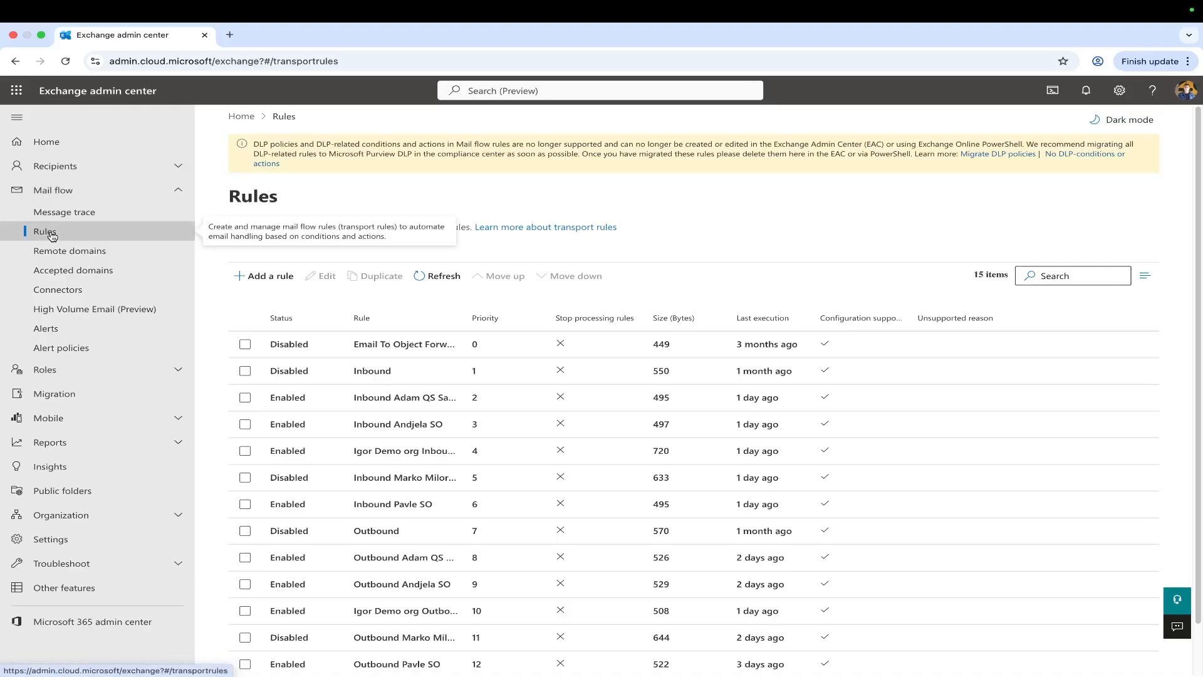
pyautogui.click(266, 280)
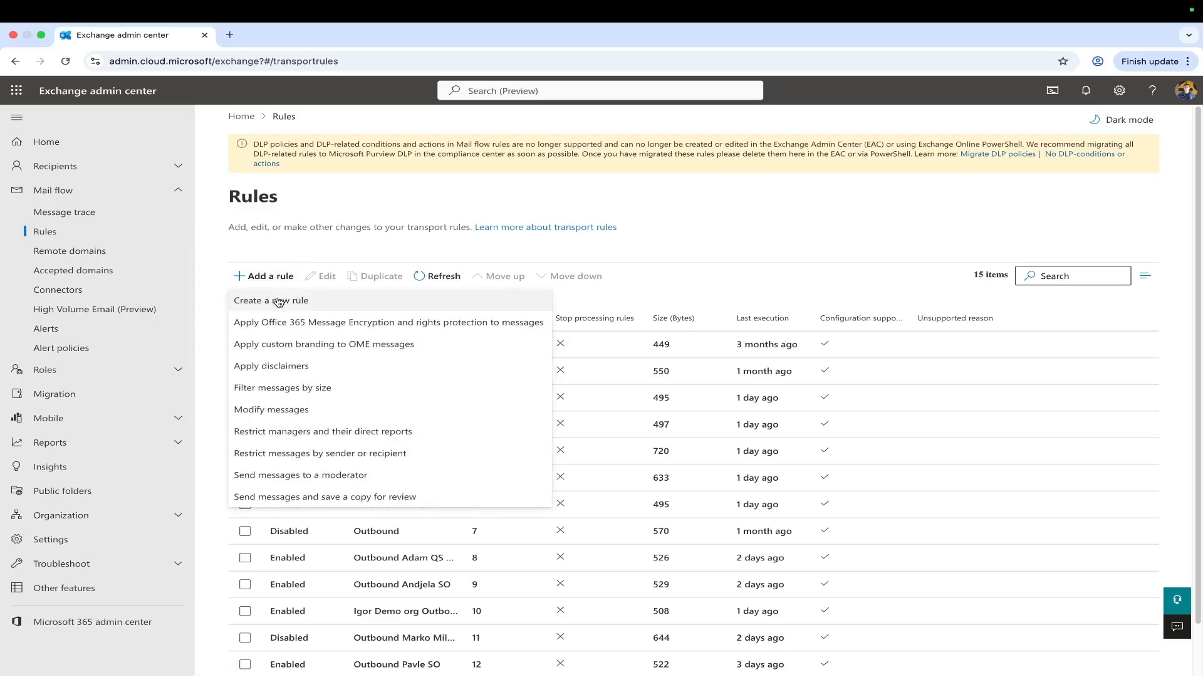
pyautogui.click(275, 304)
pyautogui.click(636, 275)
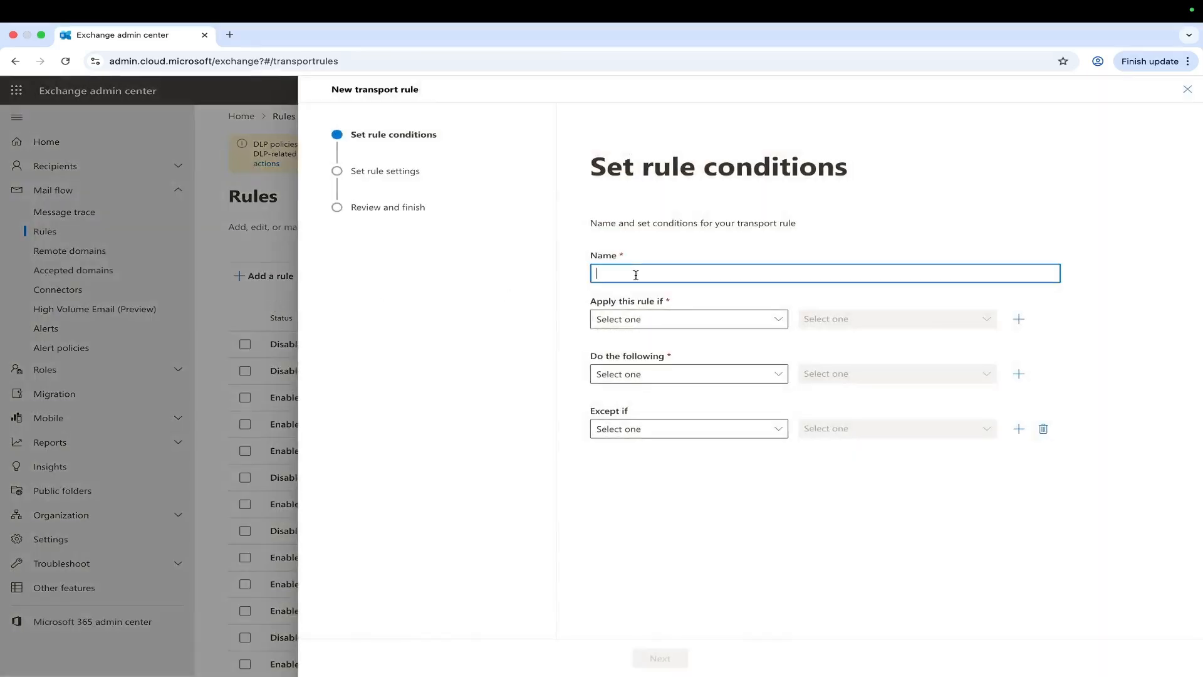
pyautogui.write('Inbound Rule Demo')
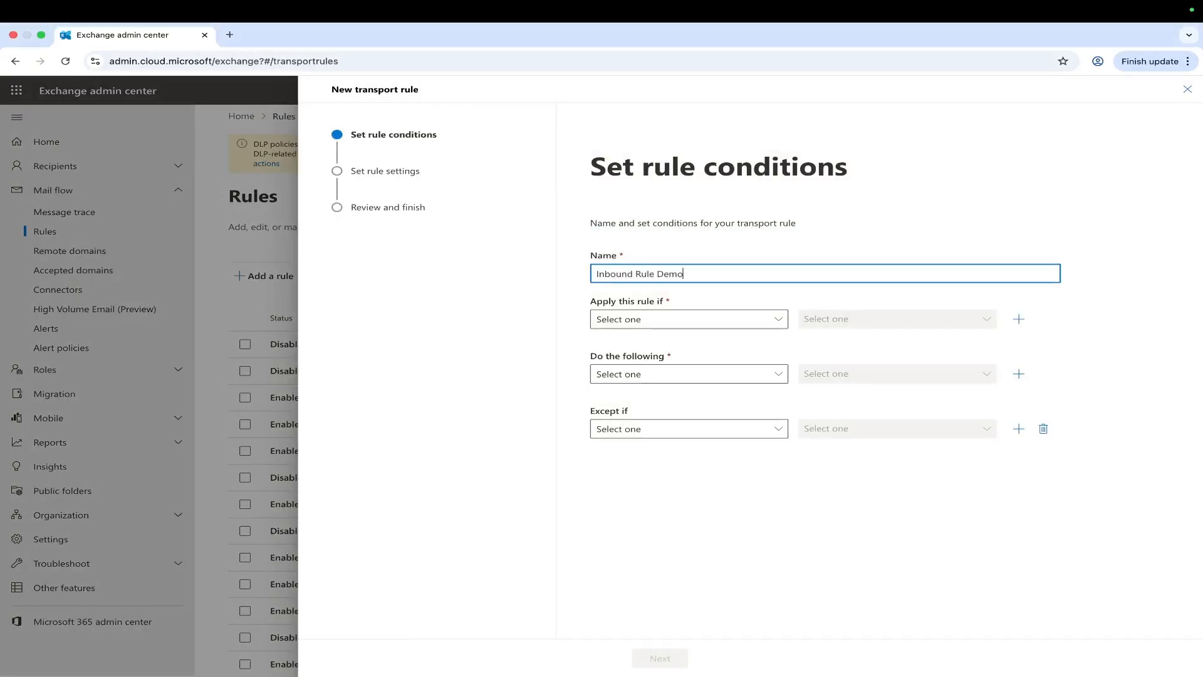
# Step: Apply the rule if the recipient is this person, choosing the non-shared mailbox of the second user in the member list
pyautogui.click(639, 321)
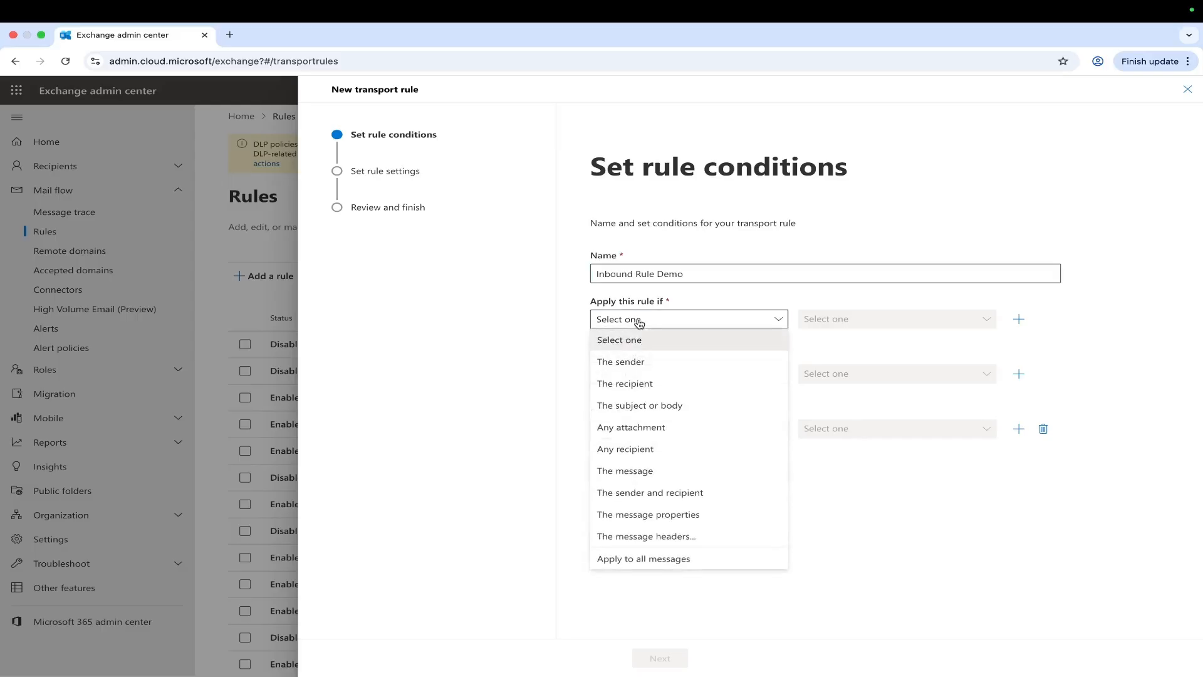
pyautogui.click(632, 384)
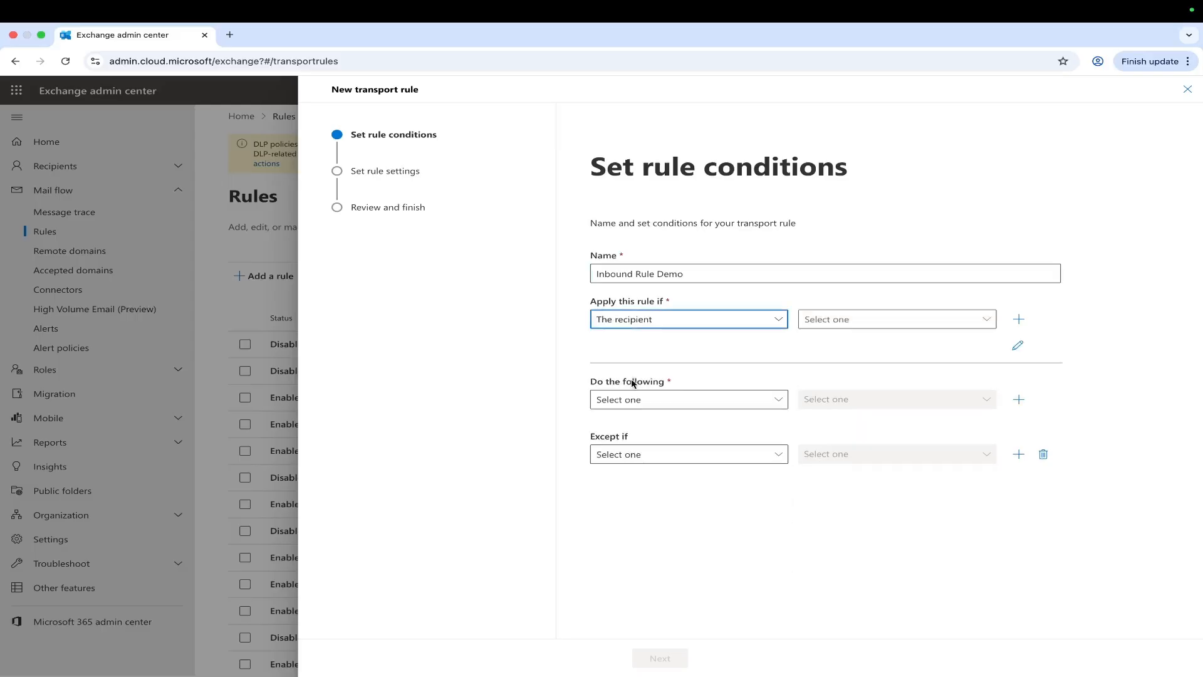
pyautogui.click(854, 319)
pyautogui.click(840, 343)
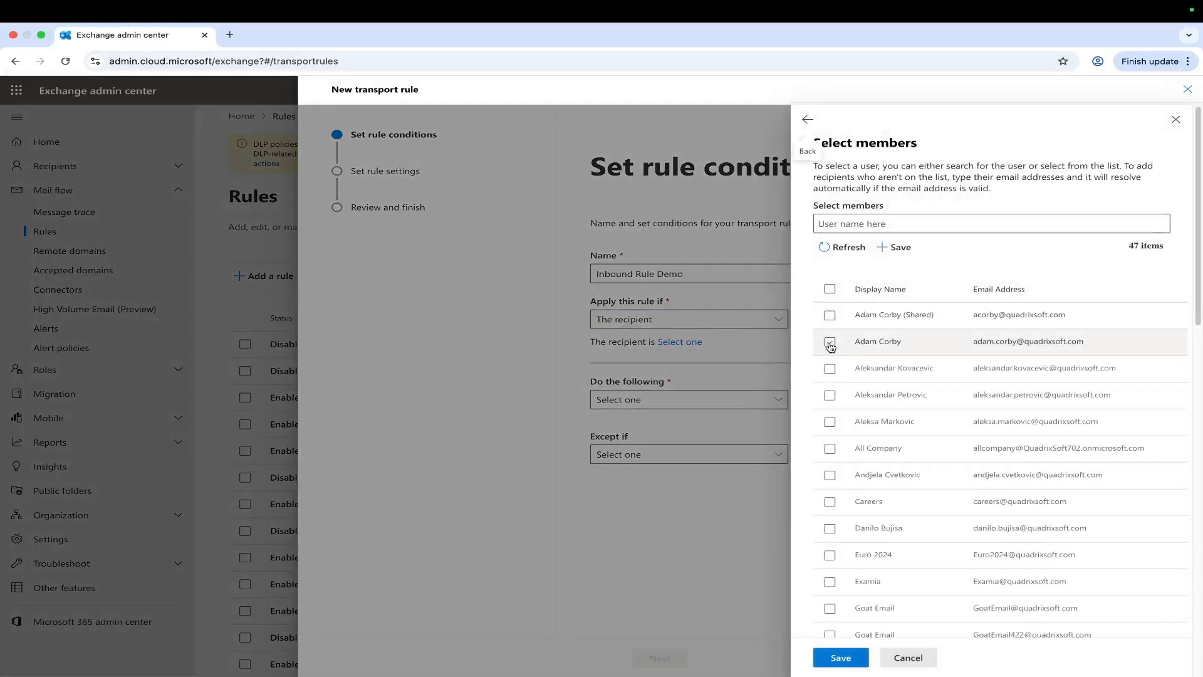
pyautogui.click(830, 343)
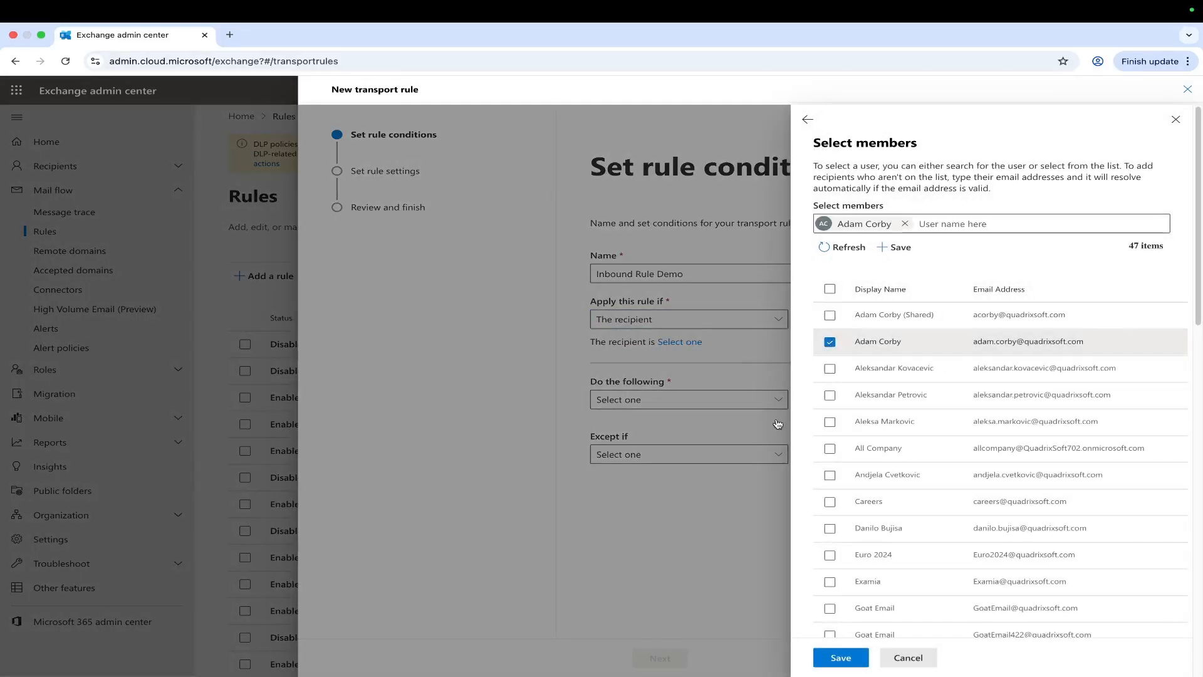
pyautogui.click(841, 659)
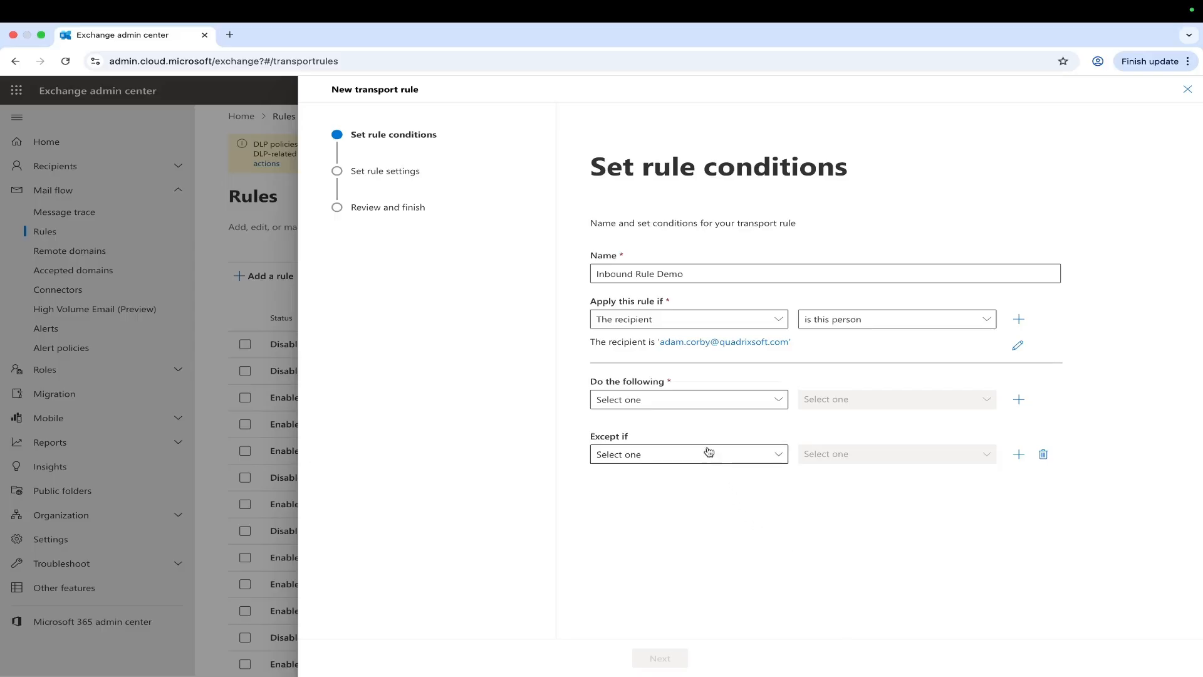
# Step: Set the rule's action to add recipients to the Bcc box
pyautogui.click(693, 408)
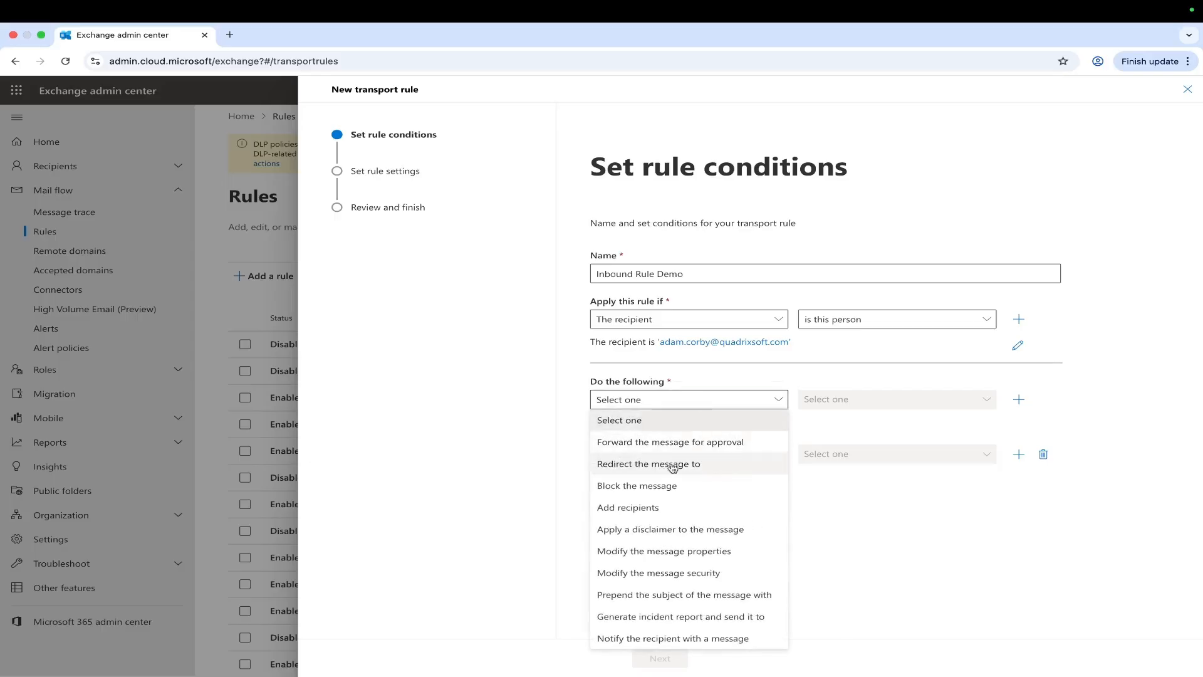
pyautogui.click(644, 508)
pyautogui.click(846, 400)
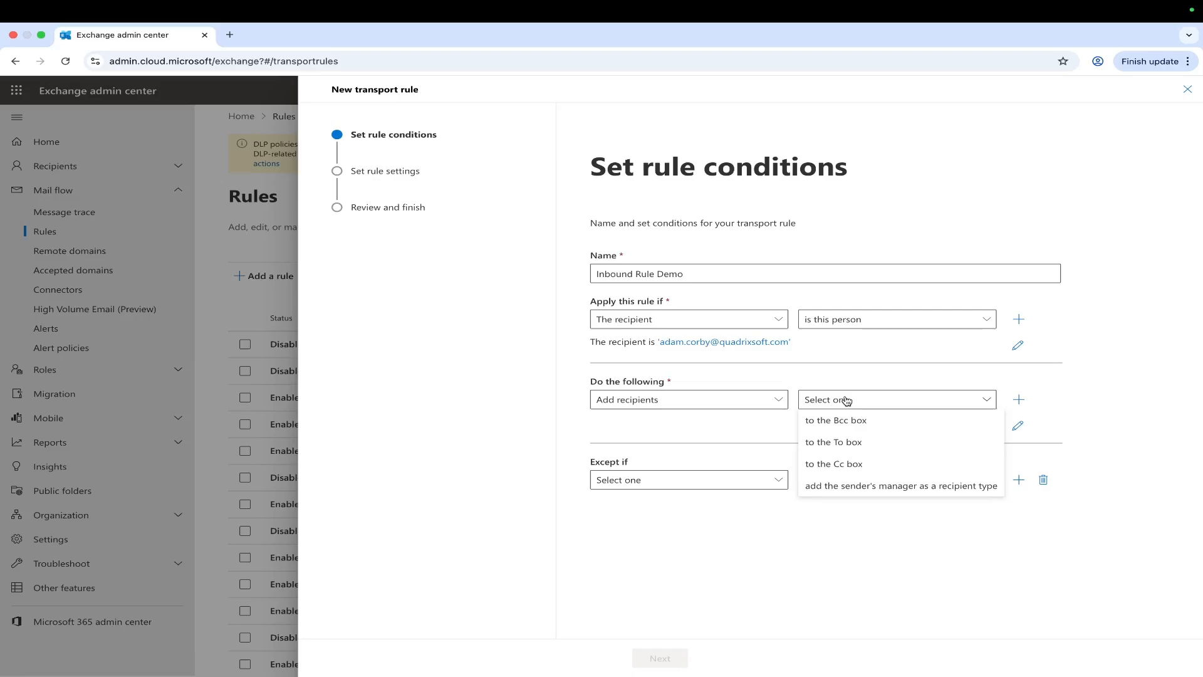
pyautogui.click(840, 421)
# Step: Copy the Inbound email address from the Salesforce Sync Service and save it as the Bcc recipient in the Exchange rule
pyautogui.hotkey('ctrl', 'Right')
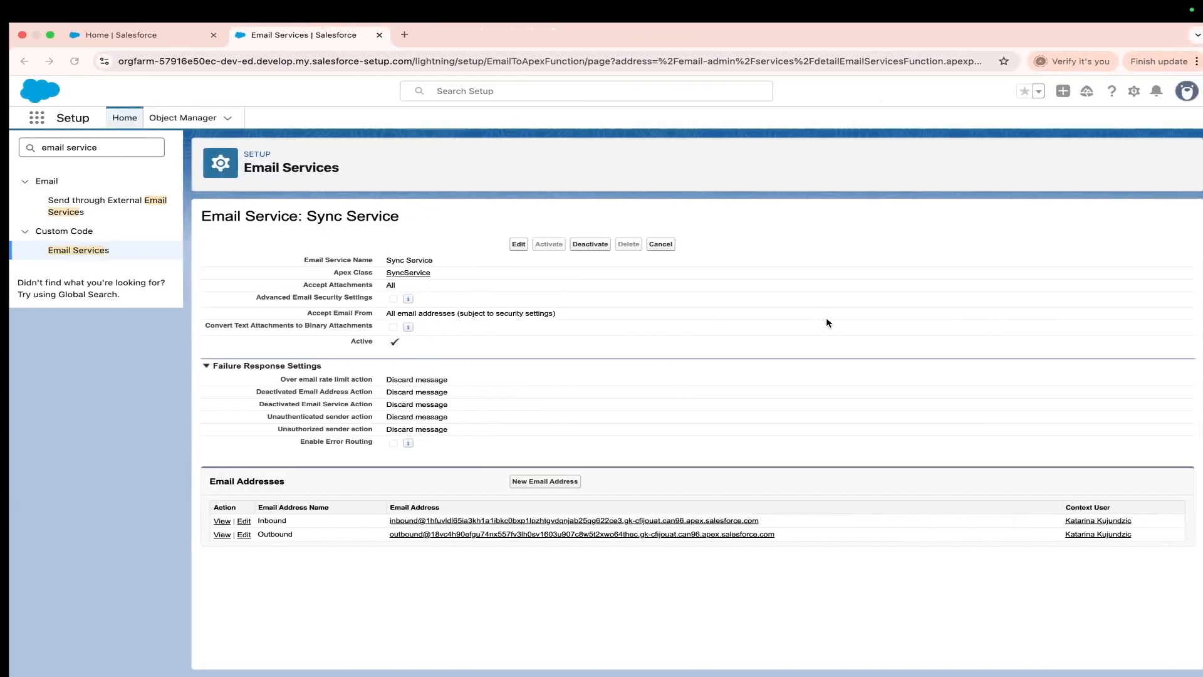
pyautogui.moveTo(784, 520); pyautogui.dragTo(380, 525)
pyautogui.hotkey('ctrl', 'Left')
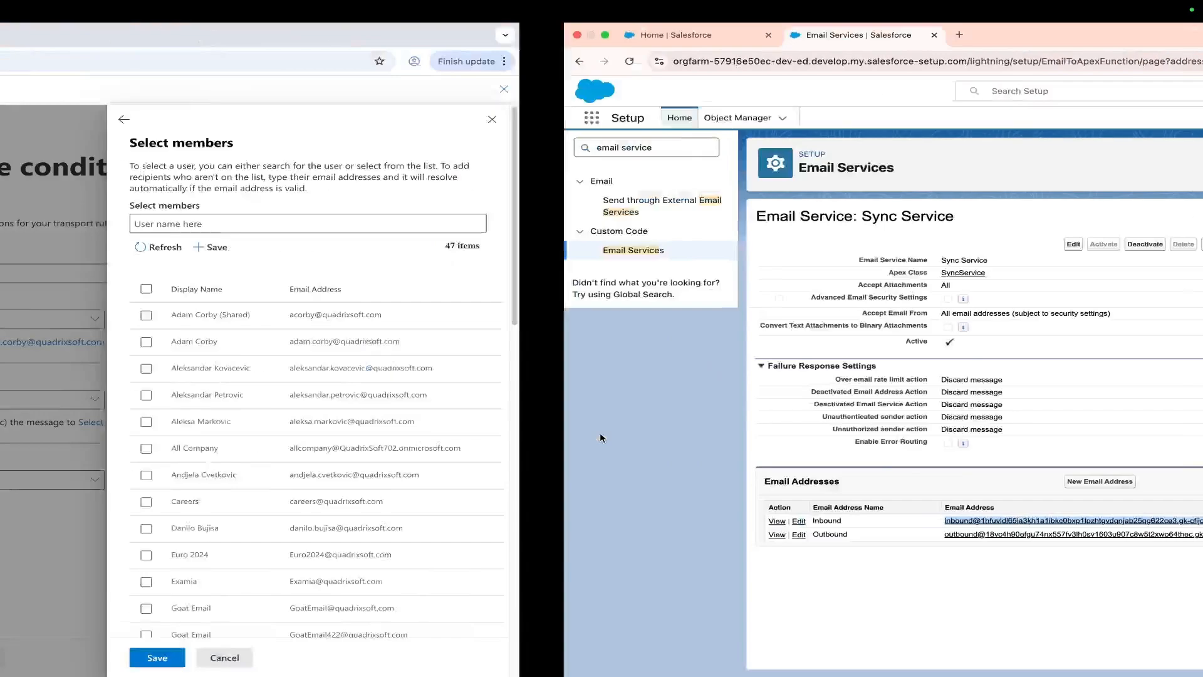
pyautogui.click(867, 222)
pyautogui.press('super+v')
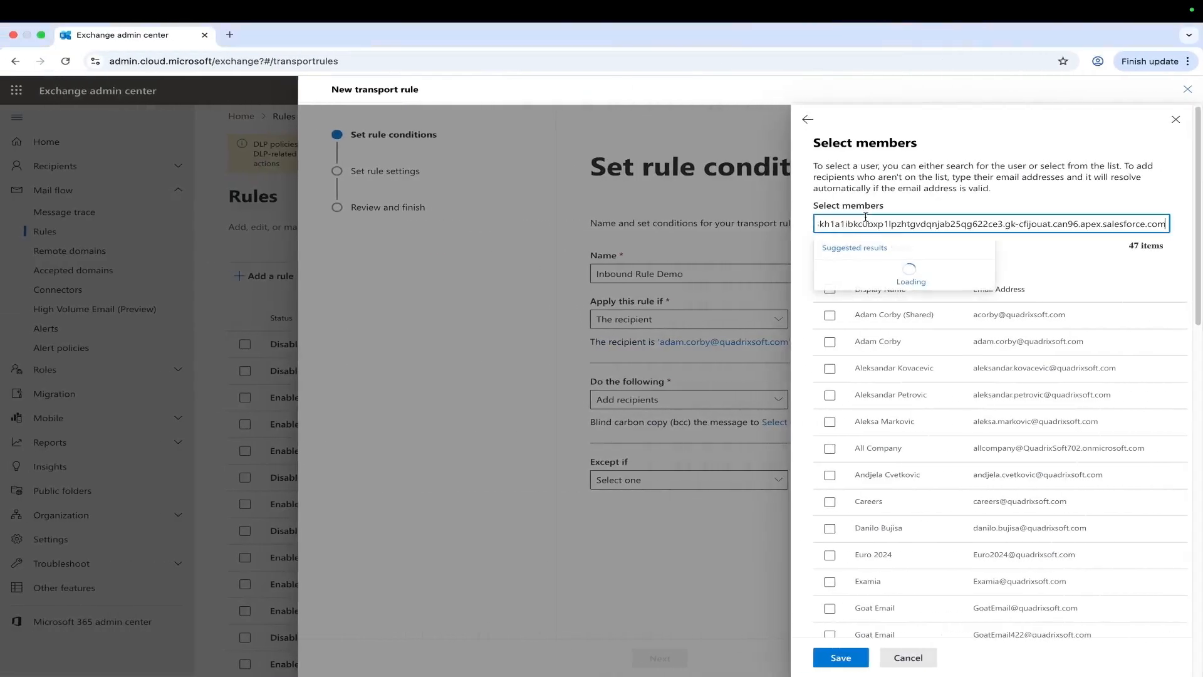
pyautogui.click(890, 271)
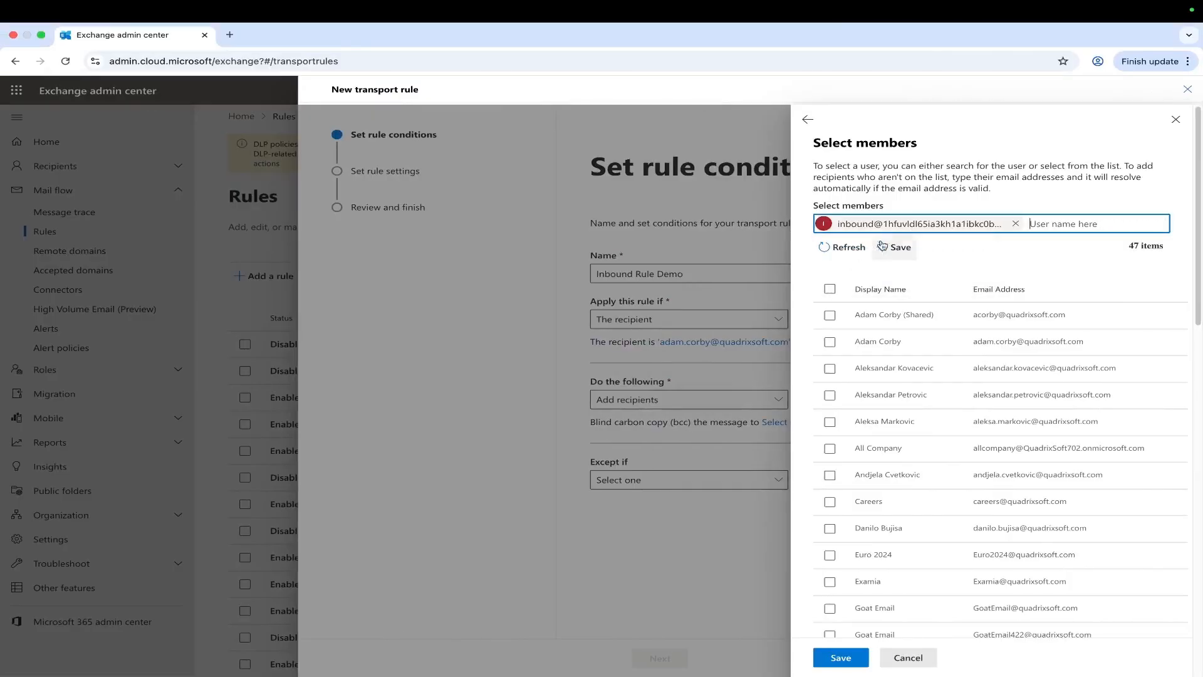
pyautogui.click(841, 653)
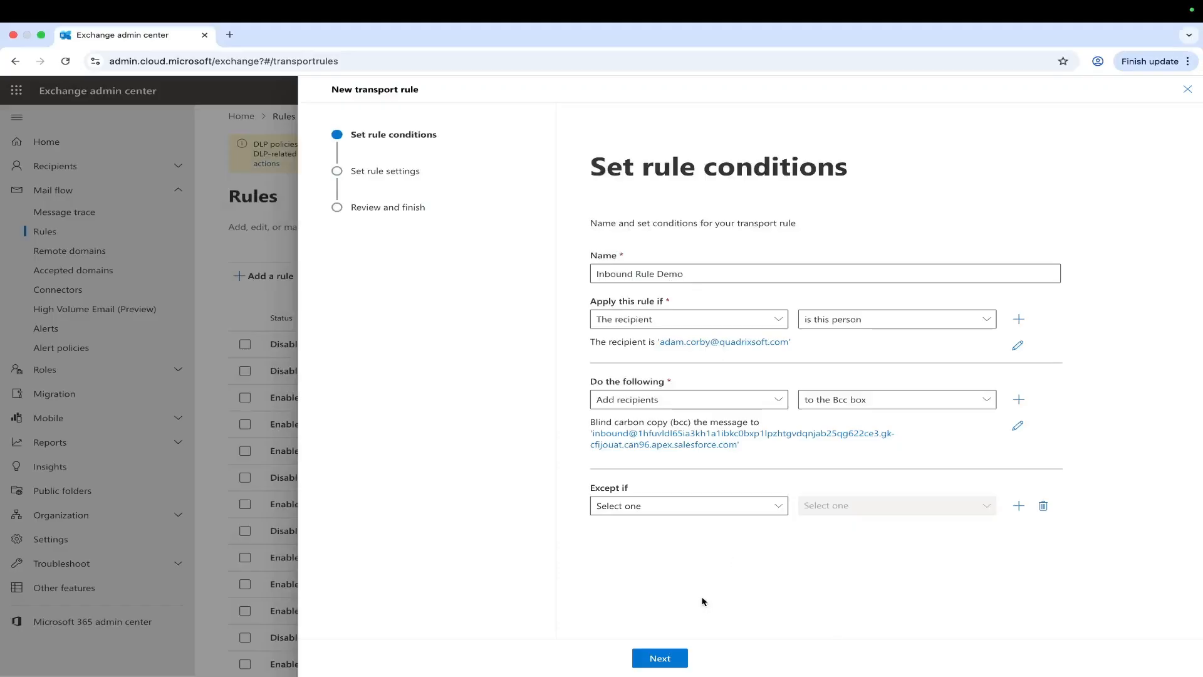
# Step: Proceed to the rule settings and set the severity to High
pyautogui.click(660, 658)
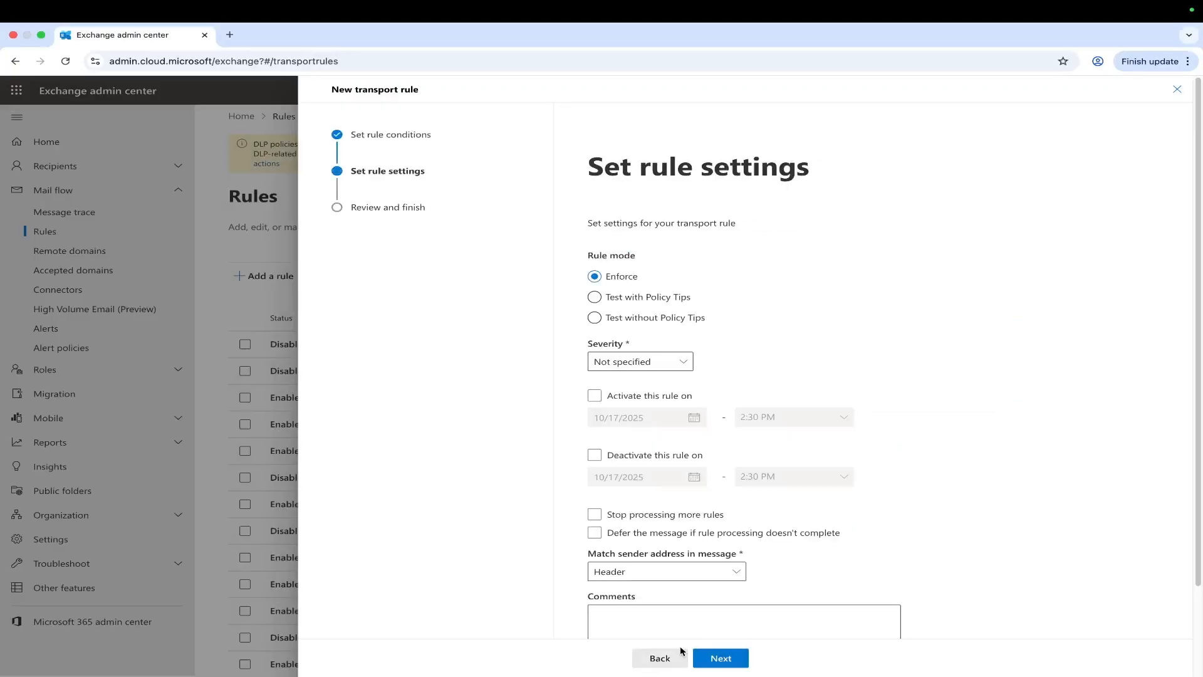
pyautogui.scroll(-2, 827, 390)
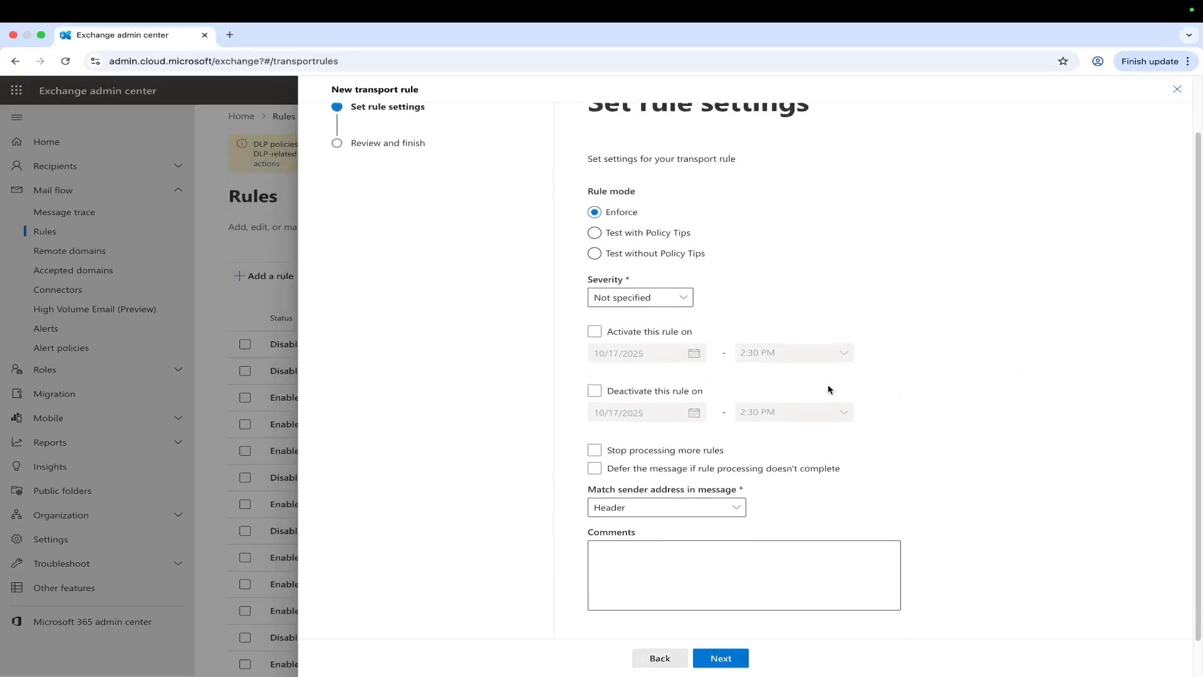
pyautogui.click(689, 324)
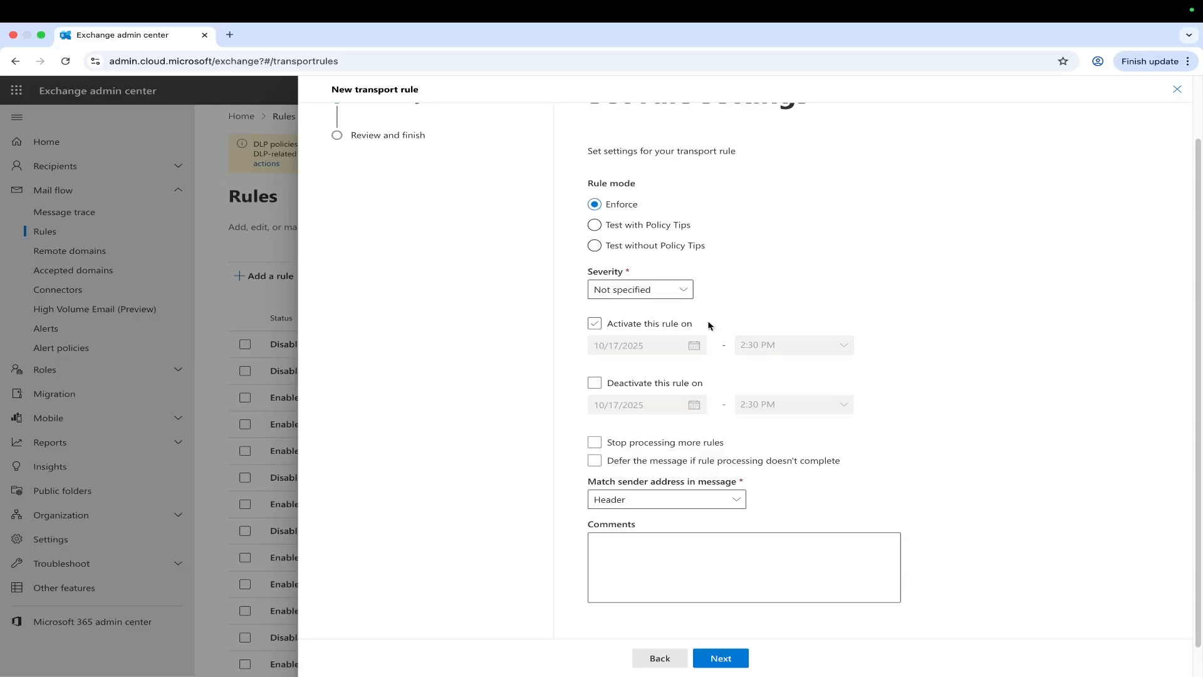
pyautogui.click(656, 295)
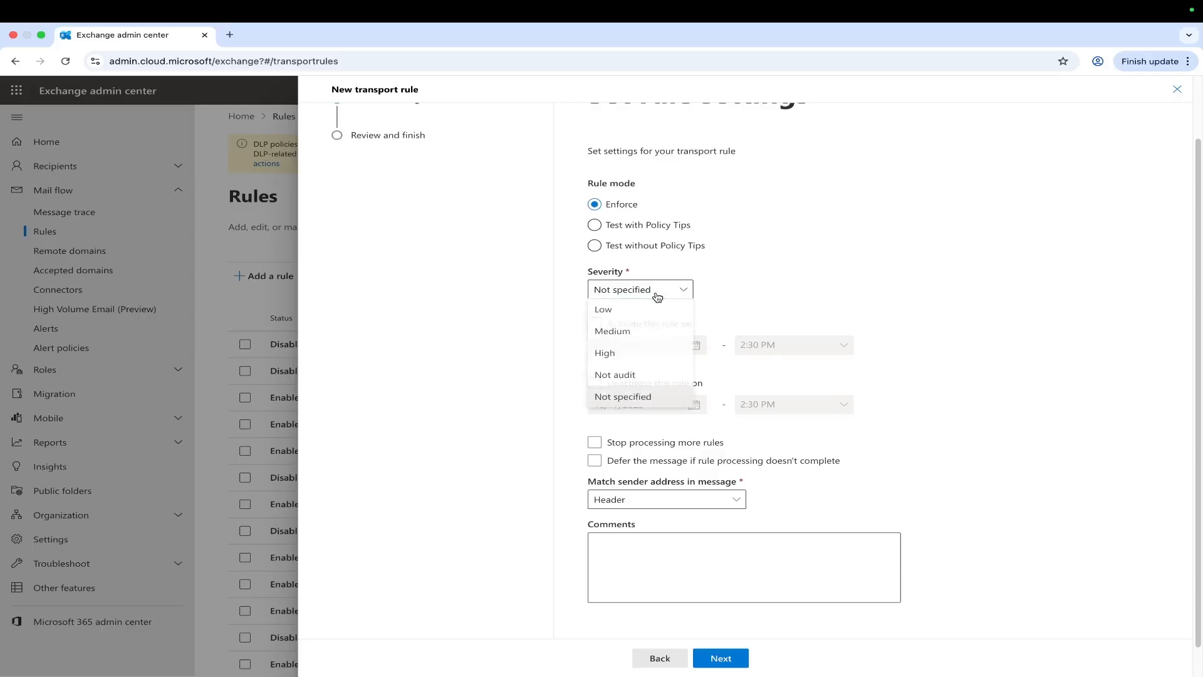
pyautogui.click(623, 356)
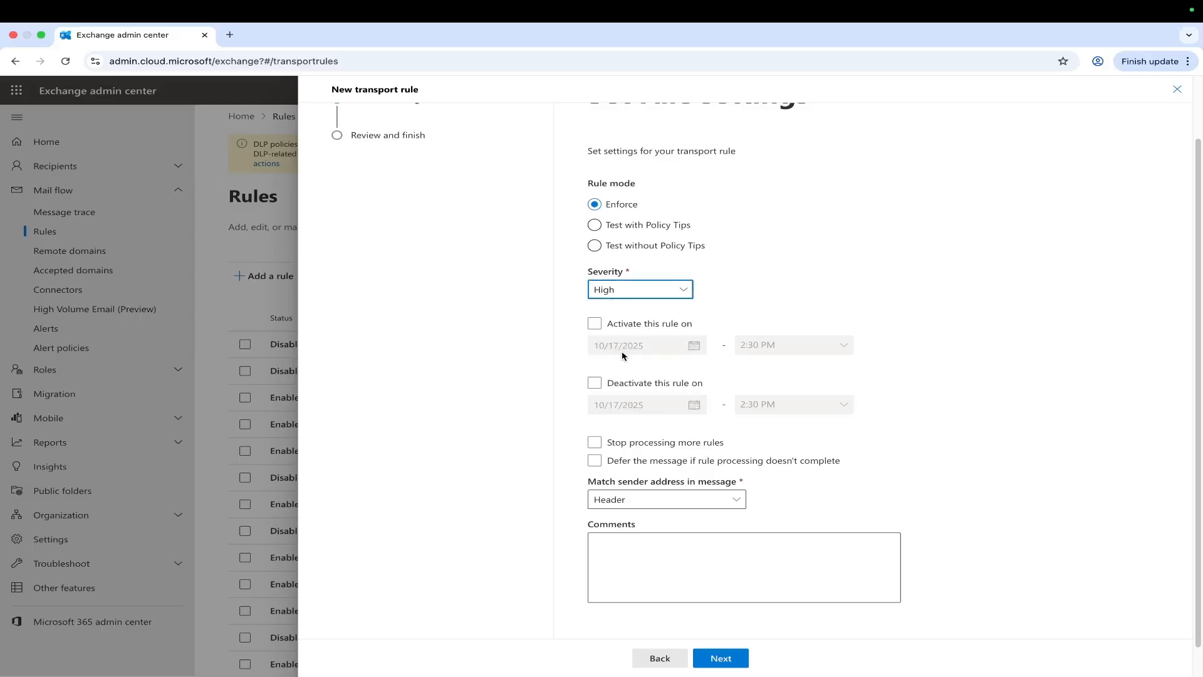
pyautogui.scroll(-1, 722, 558)
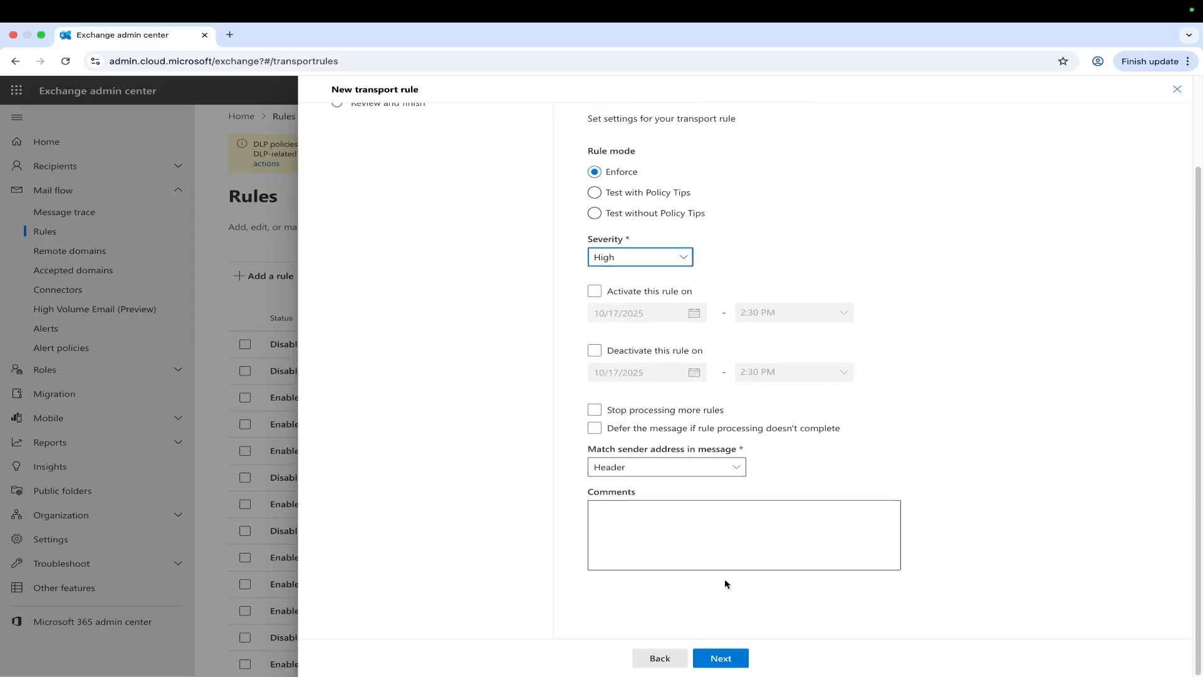
# Step: Proceed through the rule review and finish creating the inbound rule
pyautogui.click(725, 659)
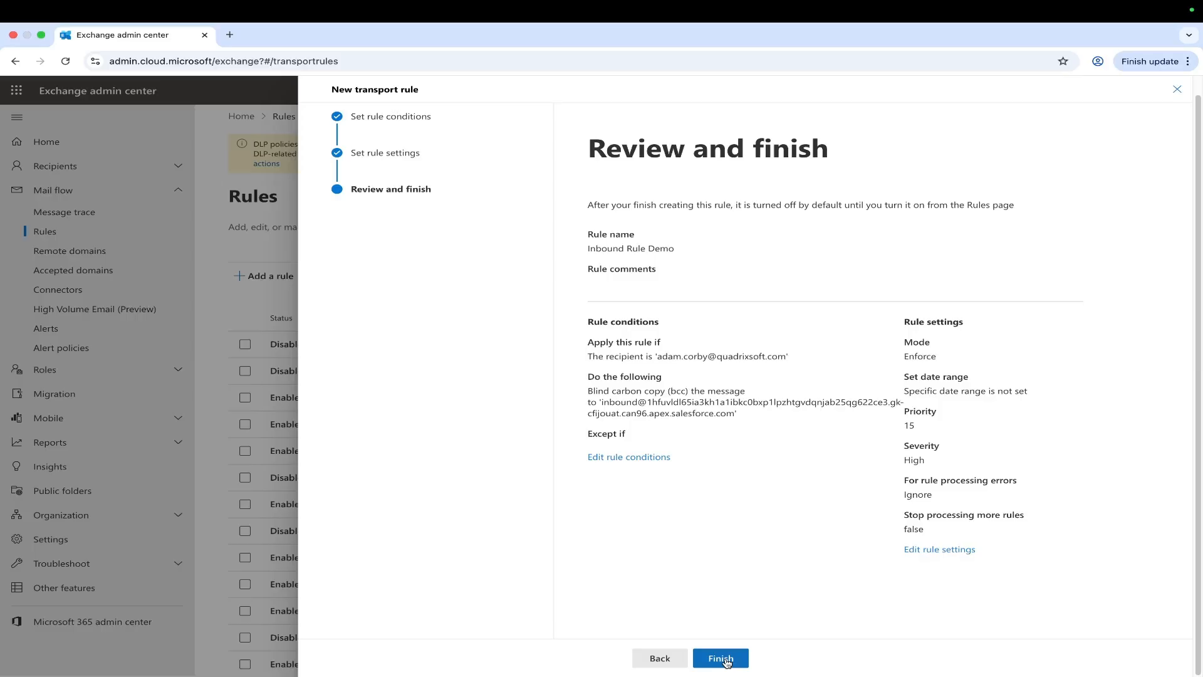
pyautogui.click(722, 659)
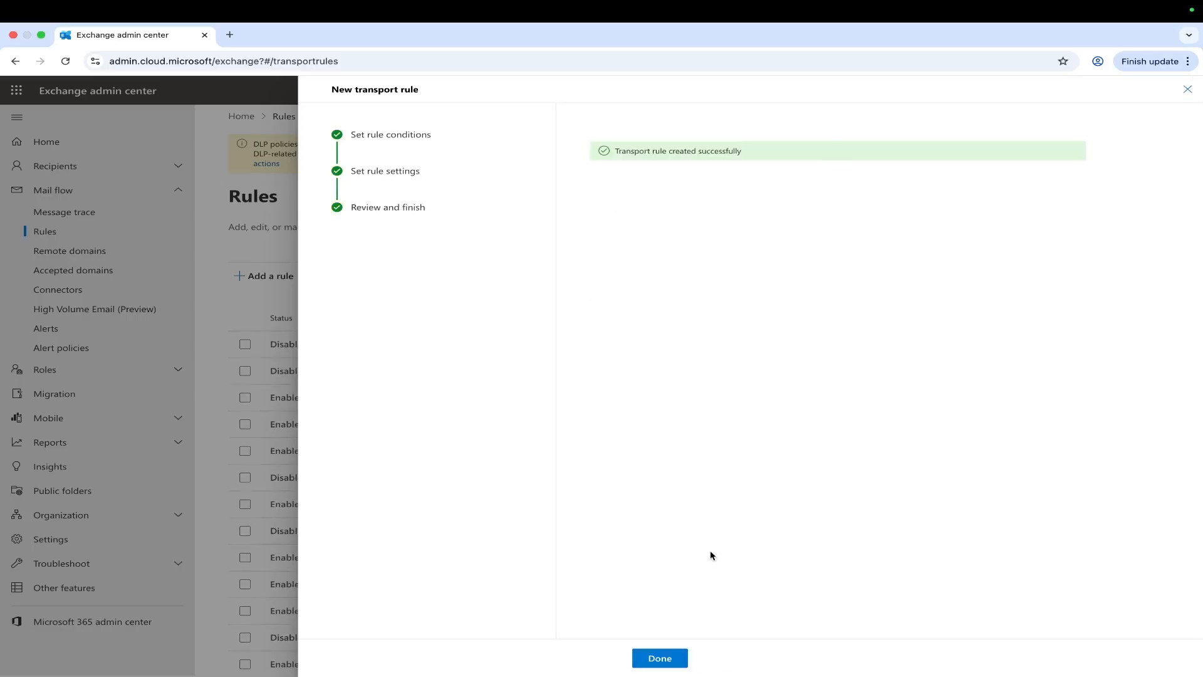
pyautogui.click(666, 657)
# Step: Open the details of Inbound Rule Demo, enable the rule and close the details
pyautogui.scroll(-2, 629, 483)
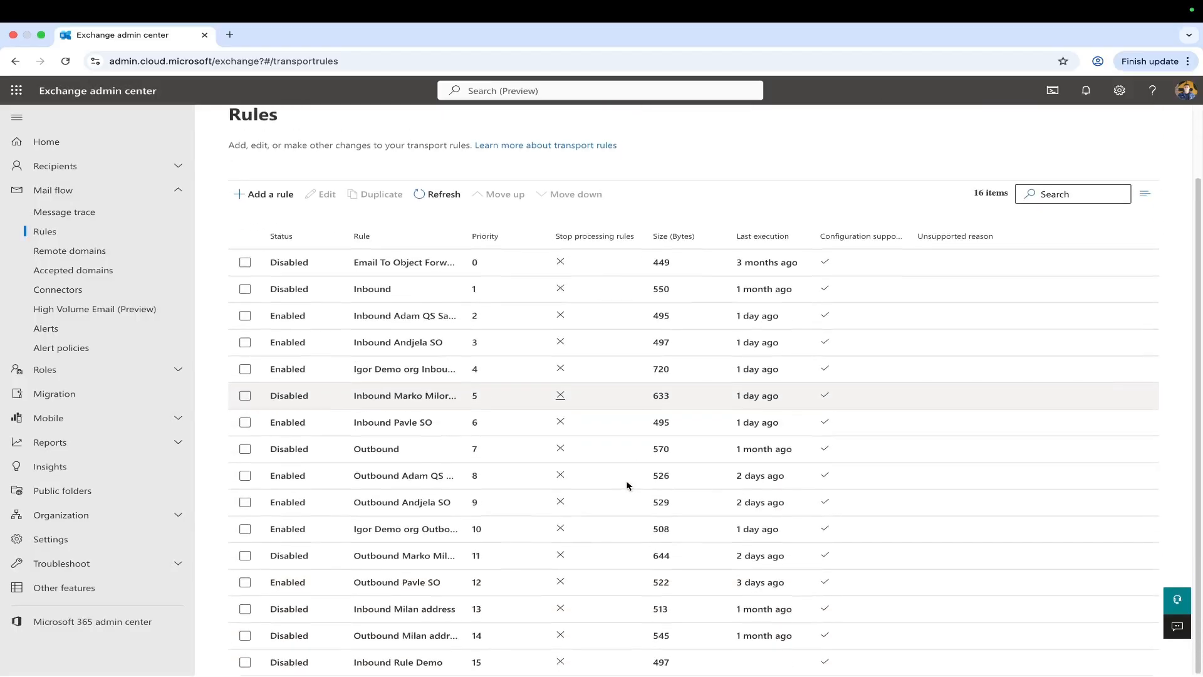
pyautogui.click(393, 663)
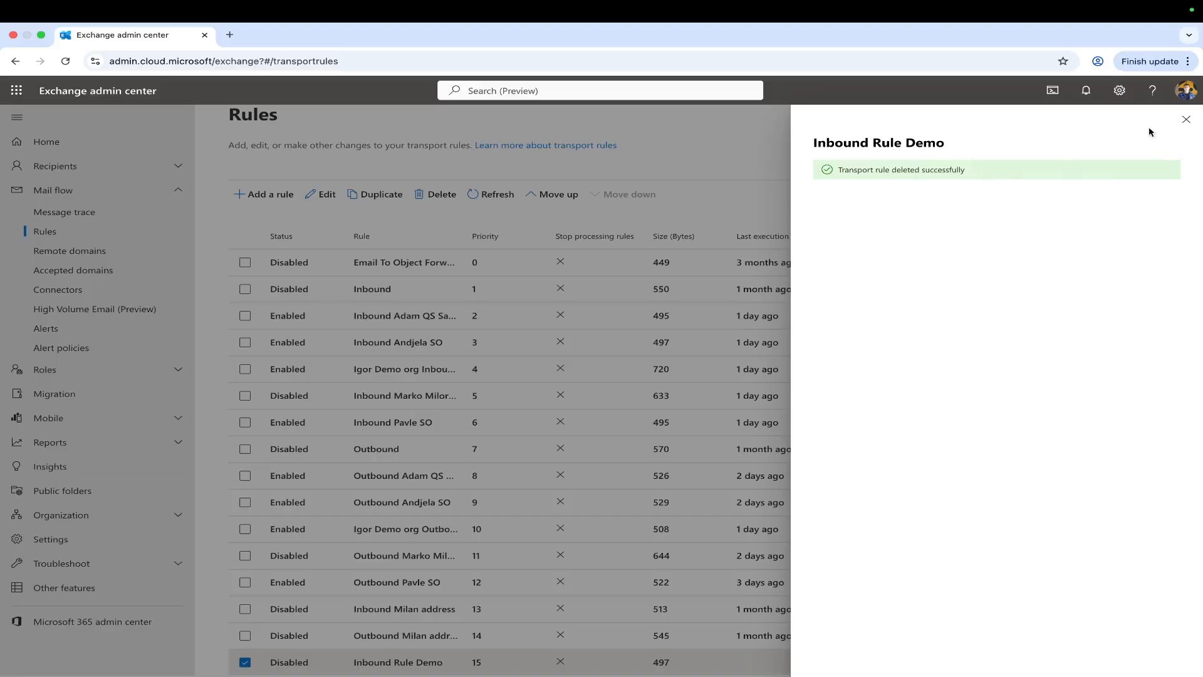
pyautogui.click(1186, 119)
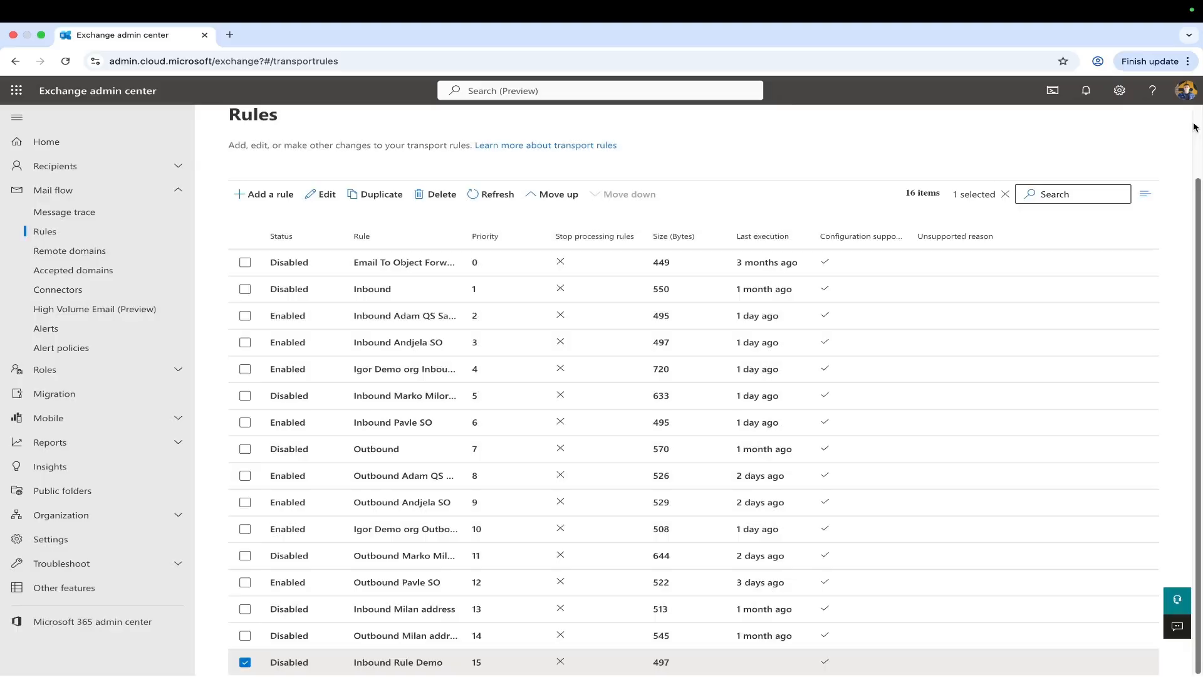
pyautogui.click(388, 663)
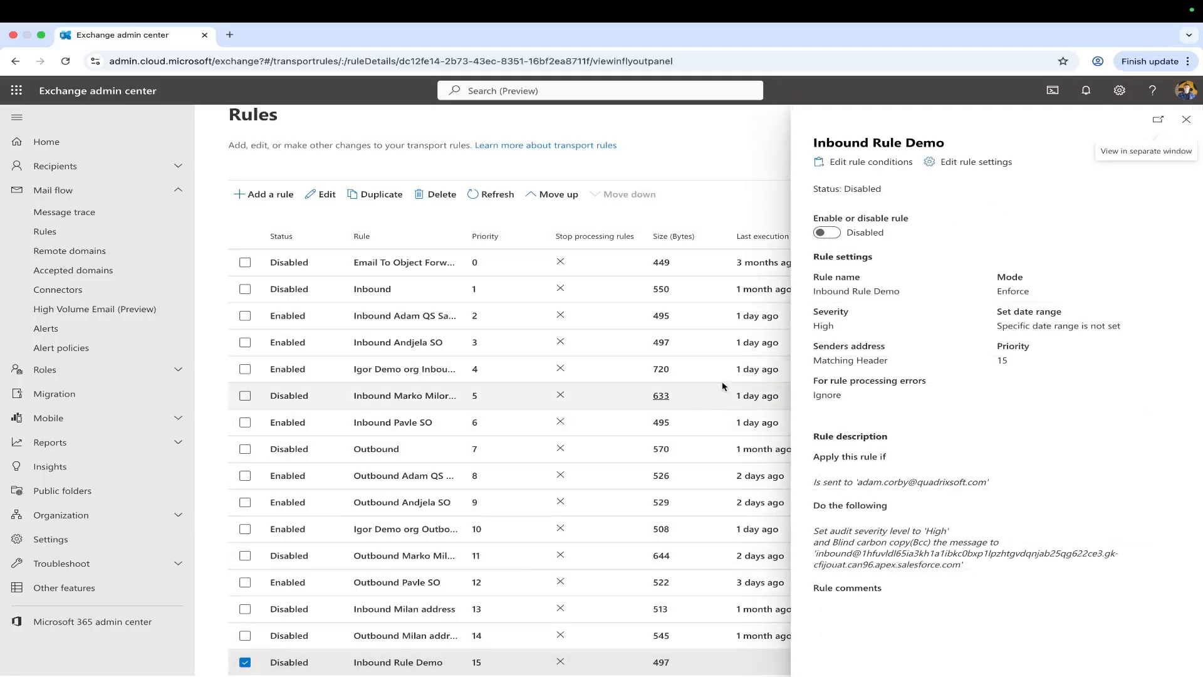
pyautogui.click(826, 233)
pyautogui.scroll(-1, 892, 302)
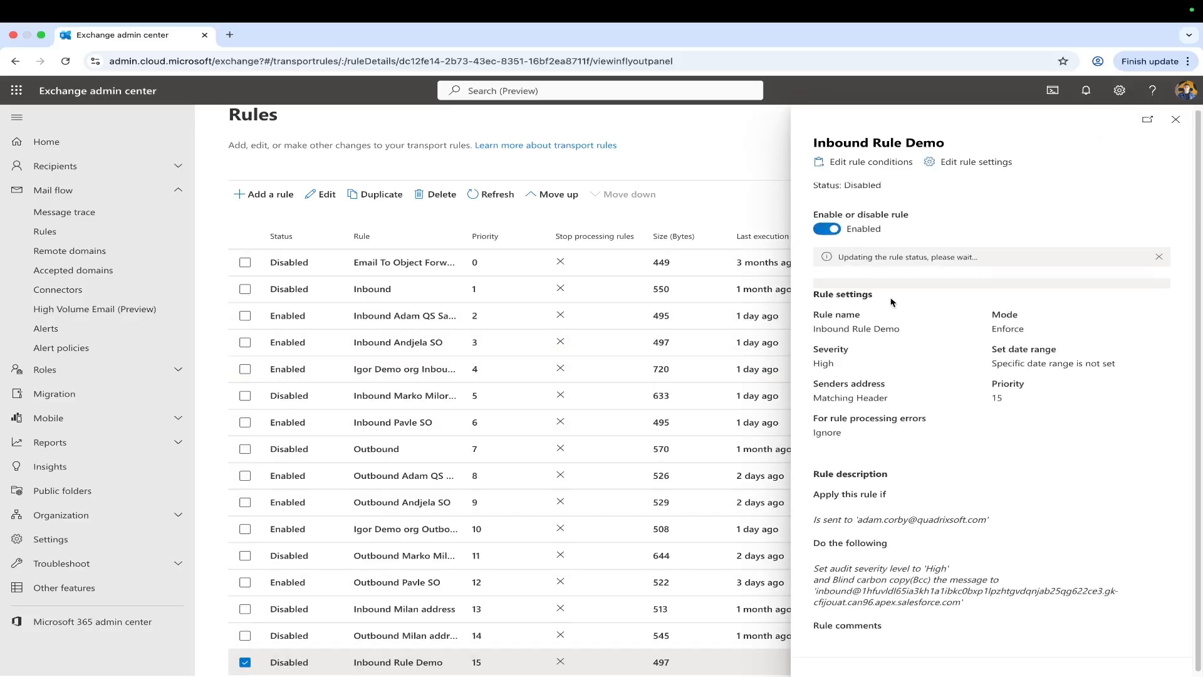
pyautogui.click(1176, 119)
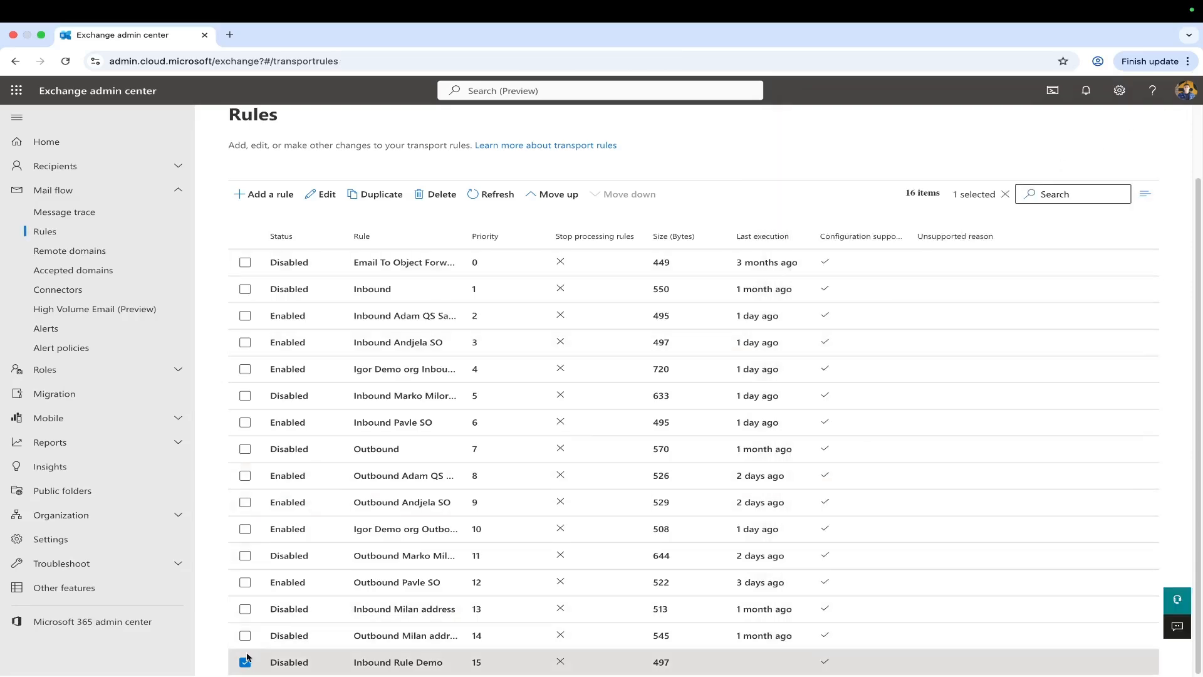
# Step: Start another new mail flow rule and name it Outbound Rule Demo
pyautogui.scroll(1, 332, 368)
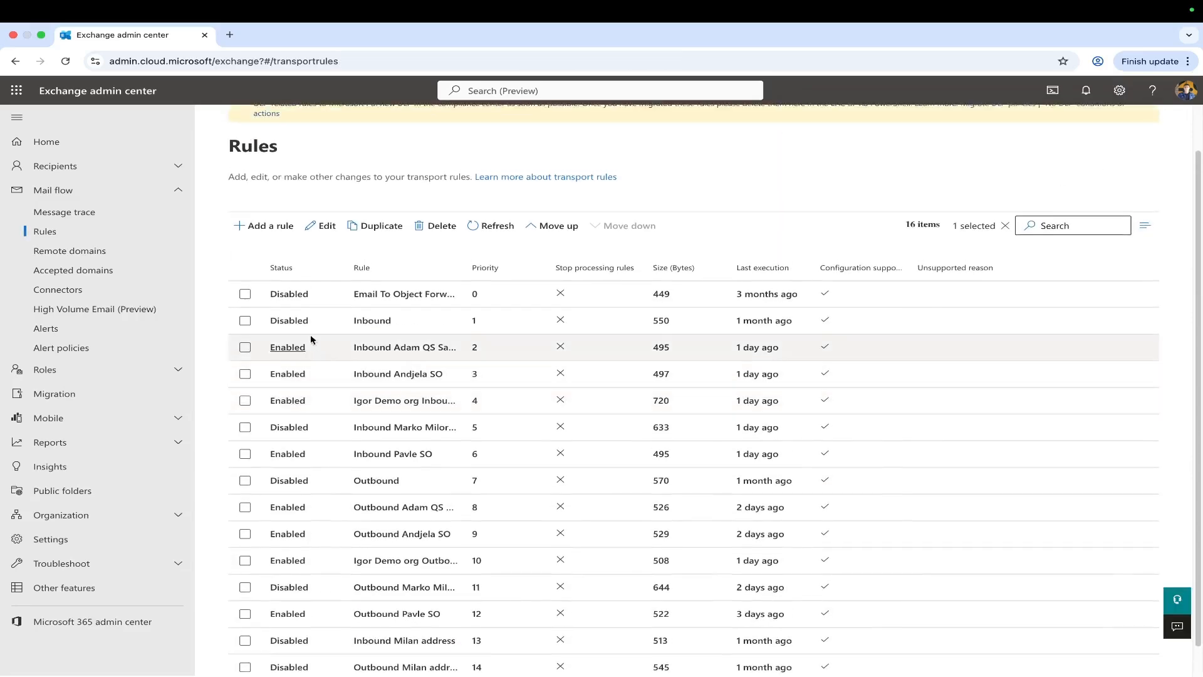
pyautogui.click(256, 227)
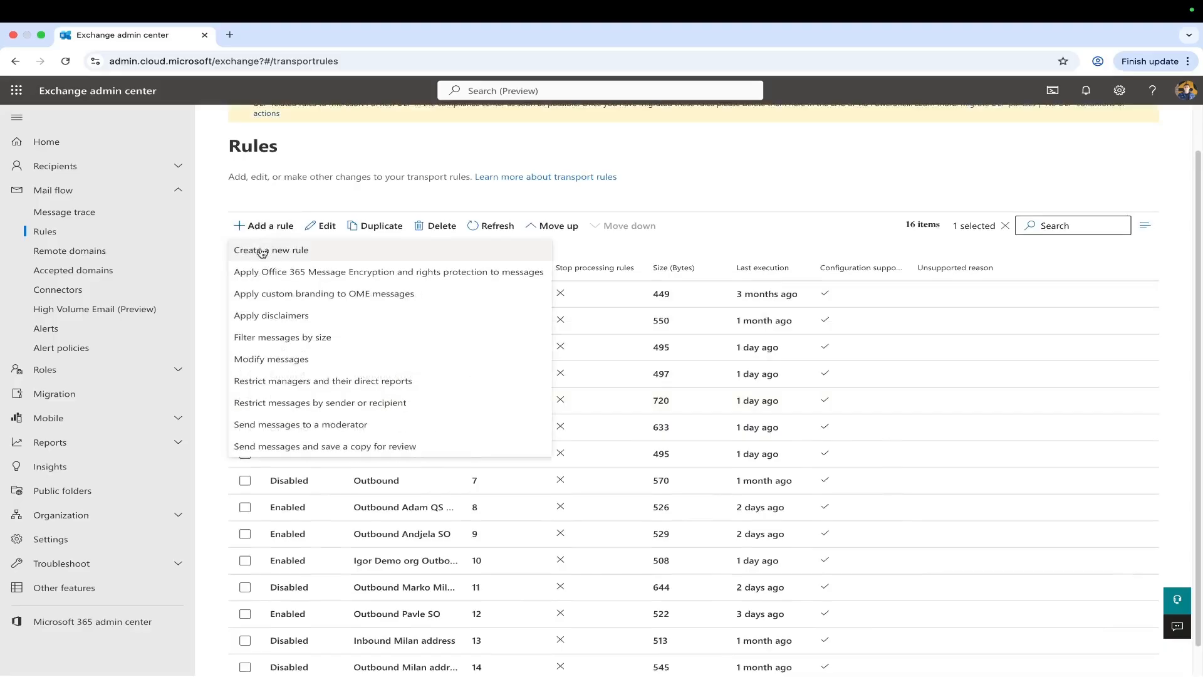
pyautogui.click(262, 250)
pyautogui.click(630, 274)
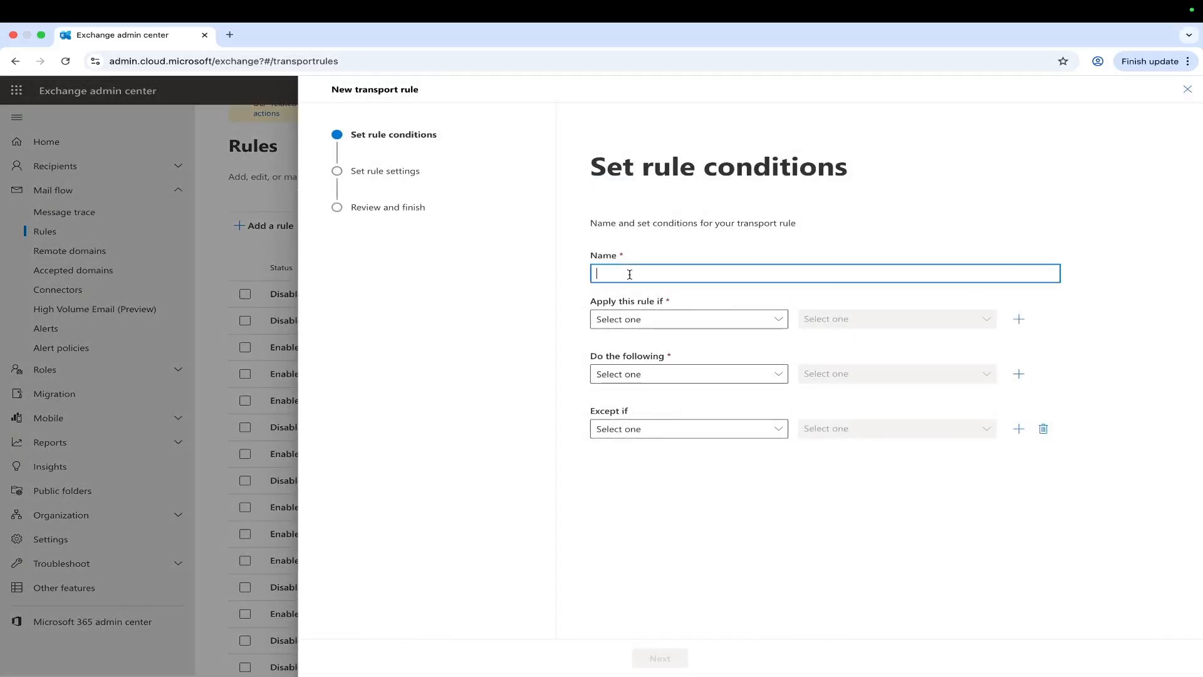
pyautogui.write('Outbound Rule Demo')
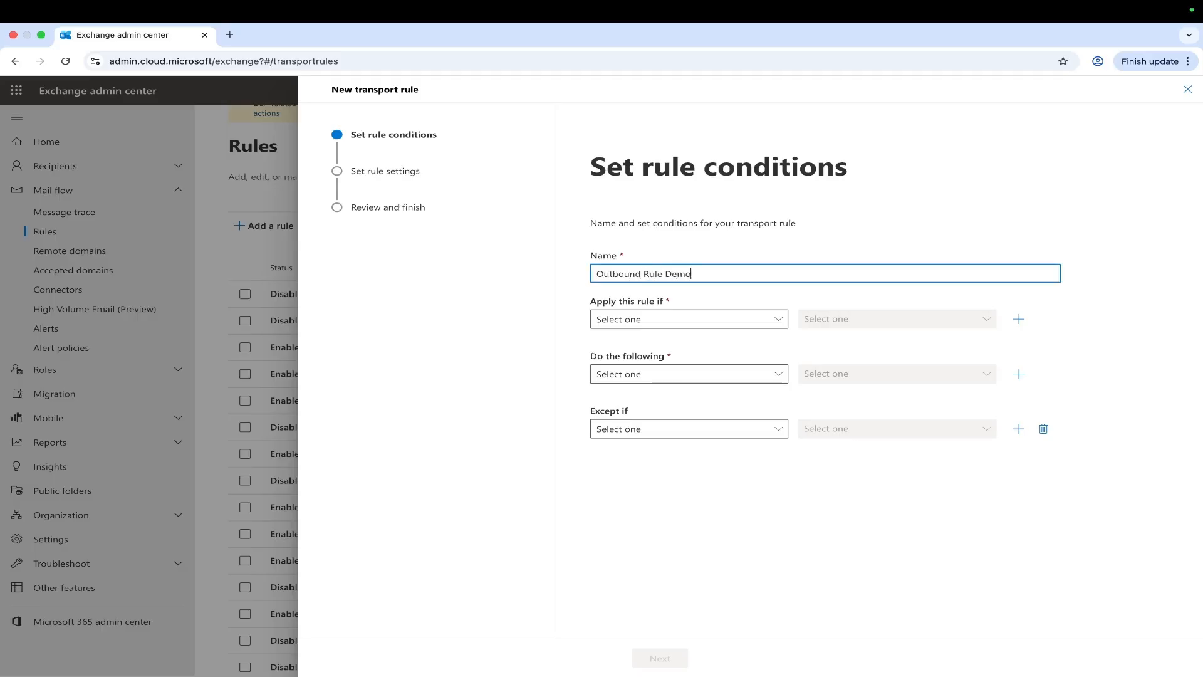
# Step: Set the rule to apply if the sender is this person, choosing the first listed user's regular, non-shared mailbox
pyautogui.click(641, 321)
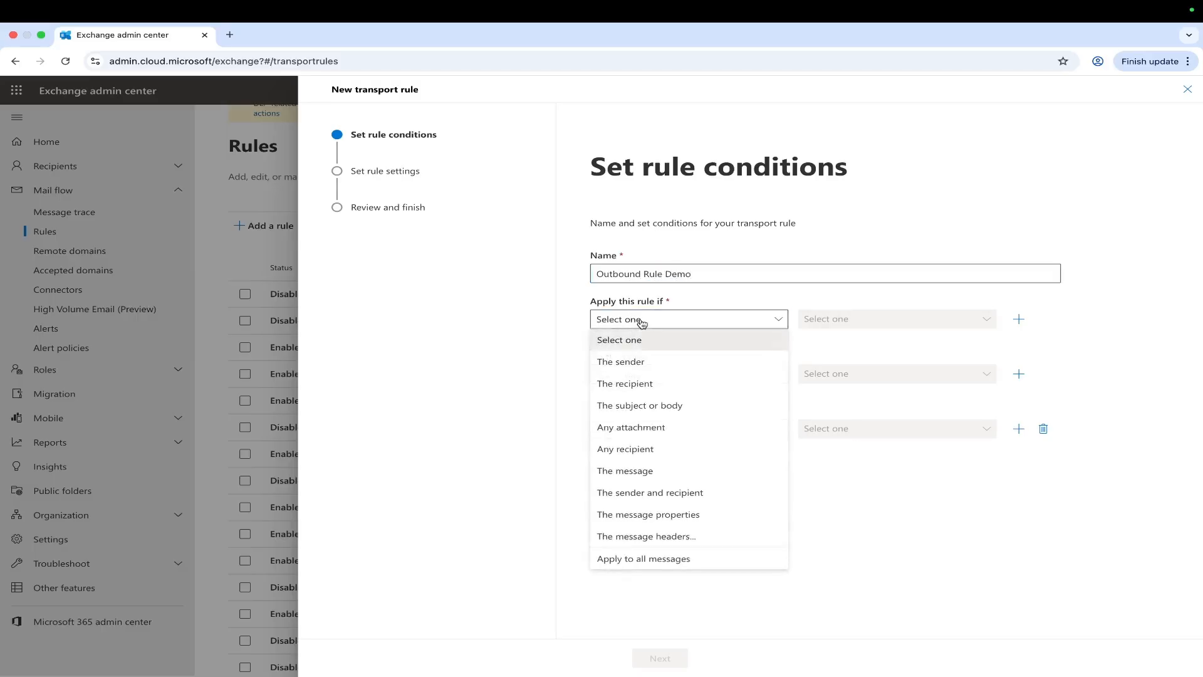
pyautogui.click(633, 366)
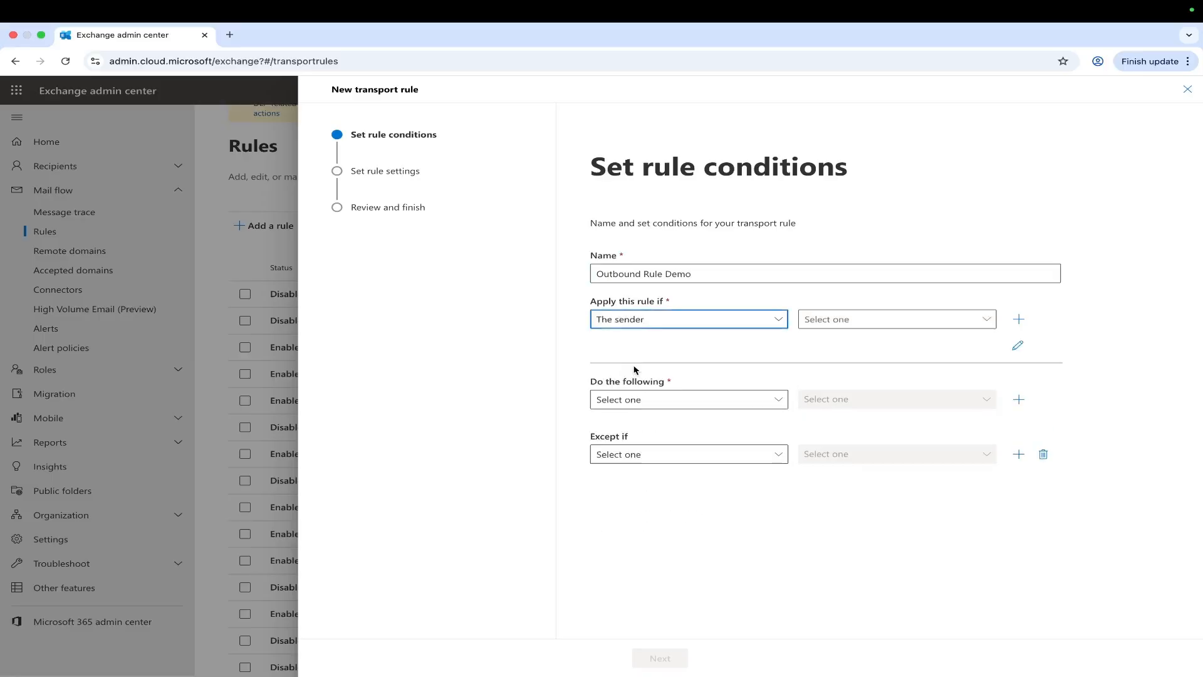
pyautogui.click(840, 320)
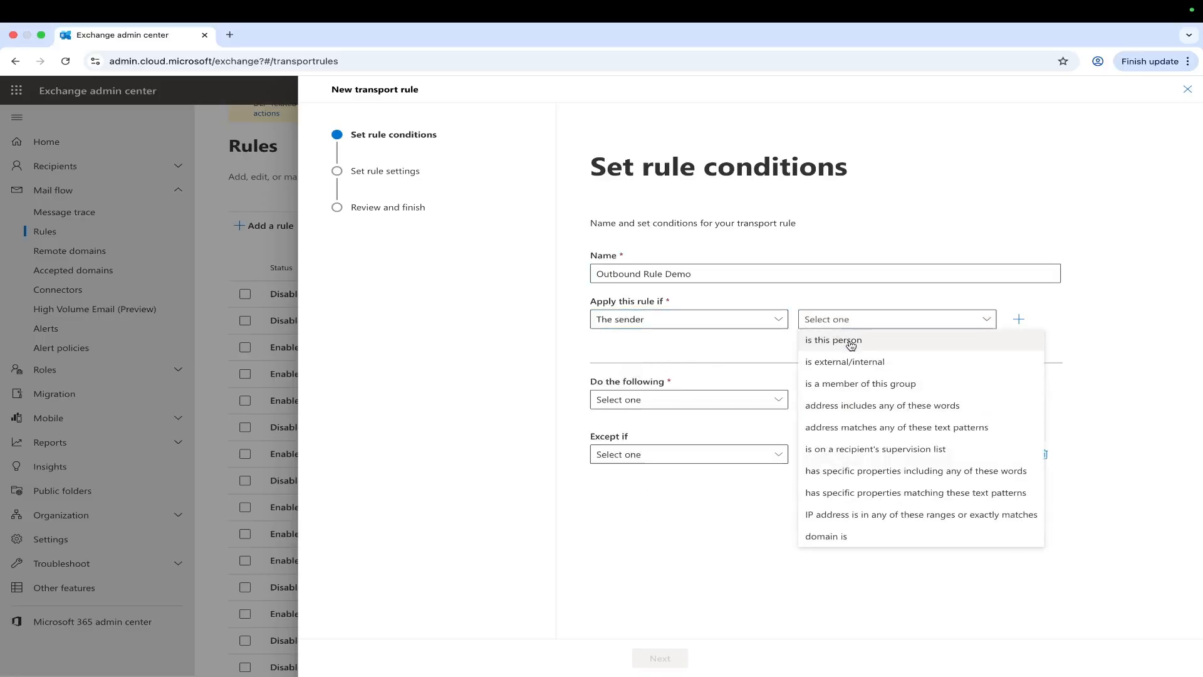
pyautogui.click(849, 341)
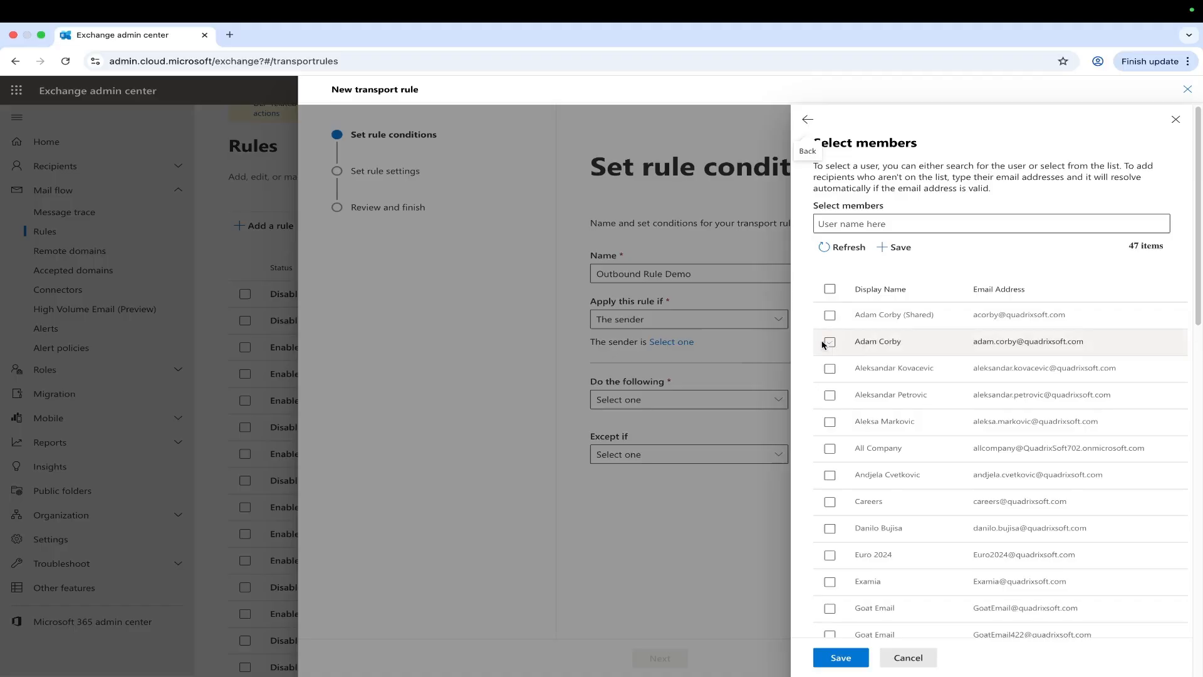
pyautogui.click(830, 343)
pyautogui.click(841, 657)
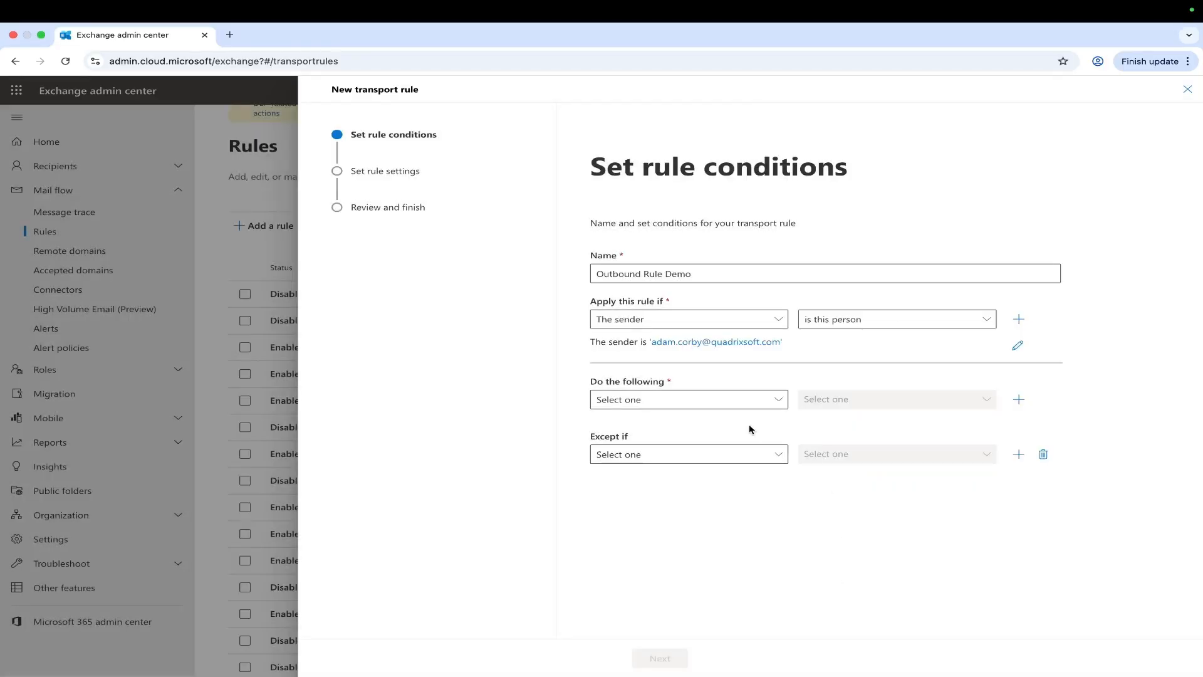
# Step: Set the rule's action to add recipients to the Bcc box
pyautogui.click(706, 406)
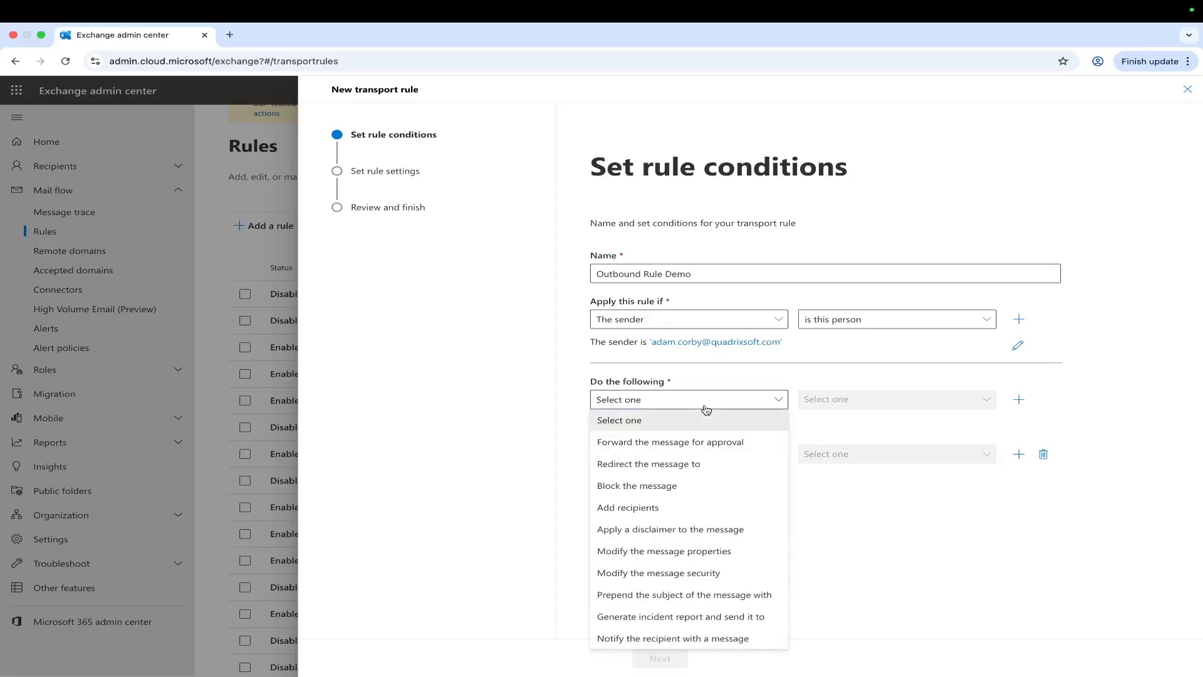
pyautogui.click(644, 507)
pyautogui.click(832, 405)
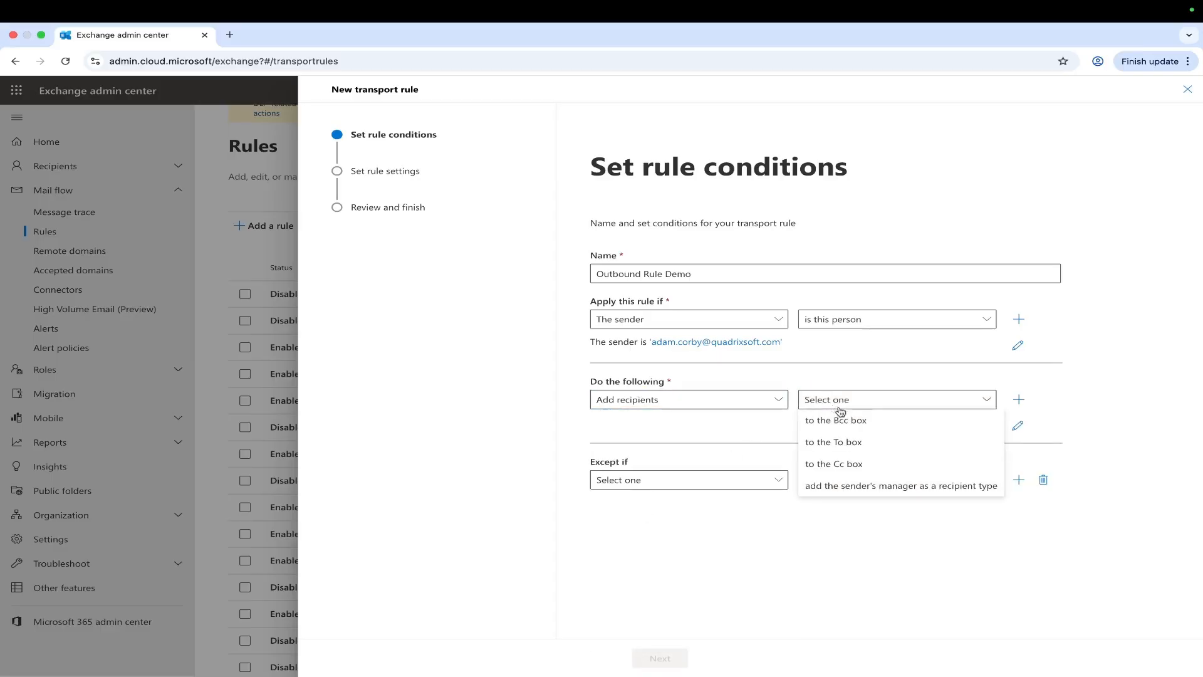
pyautogui.click(844, 419)
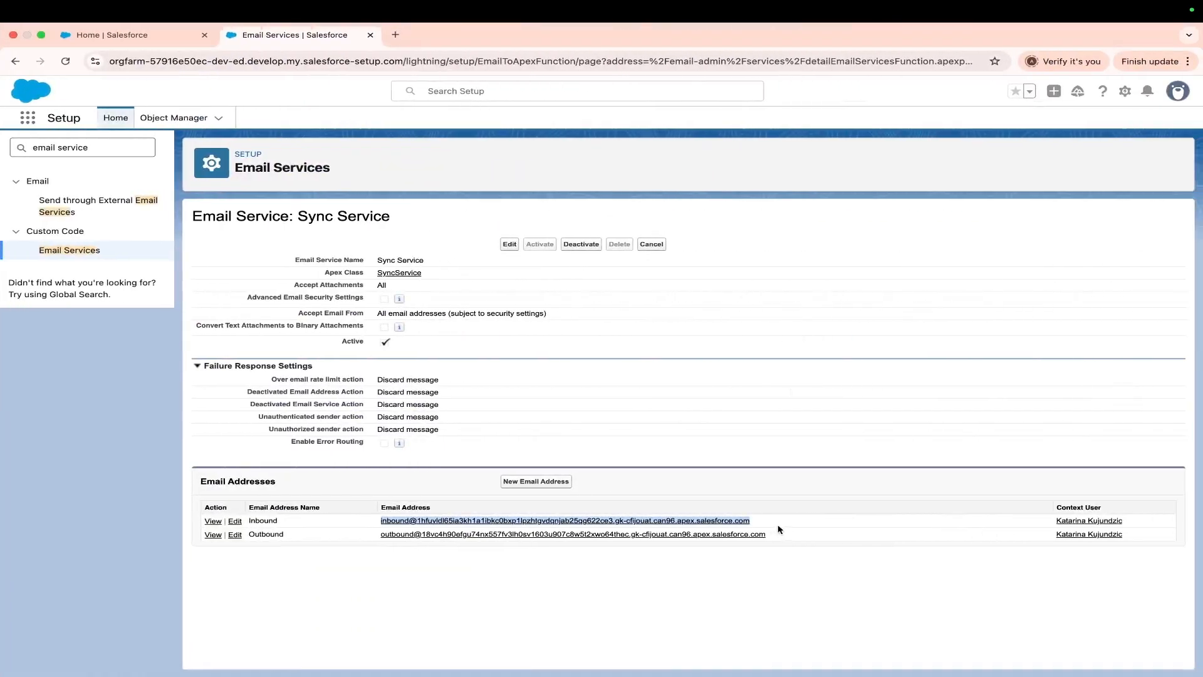
# Step: Copy the Outbound address of Sync Service from Salesforce and save it as the Bcc recipient in the Exchange admin center rule
pyautogui.moveTo(769, 532); pyautogui.dragTo(331, 539)
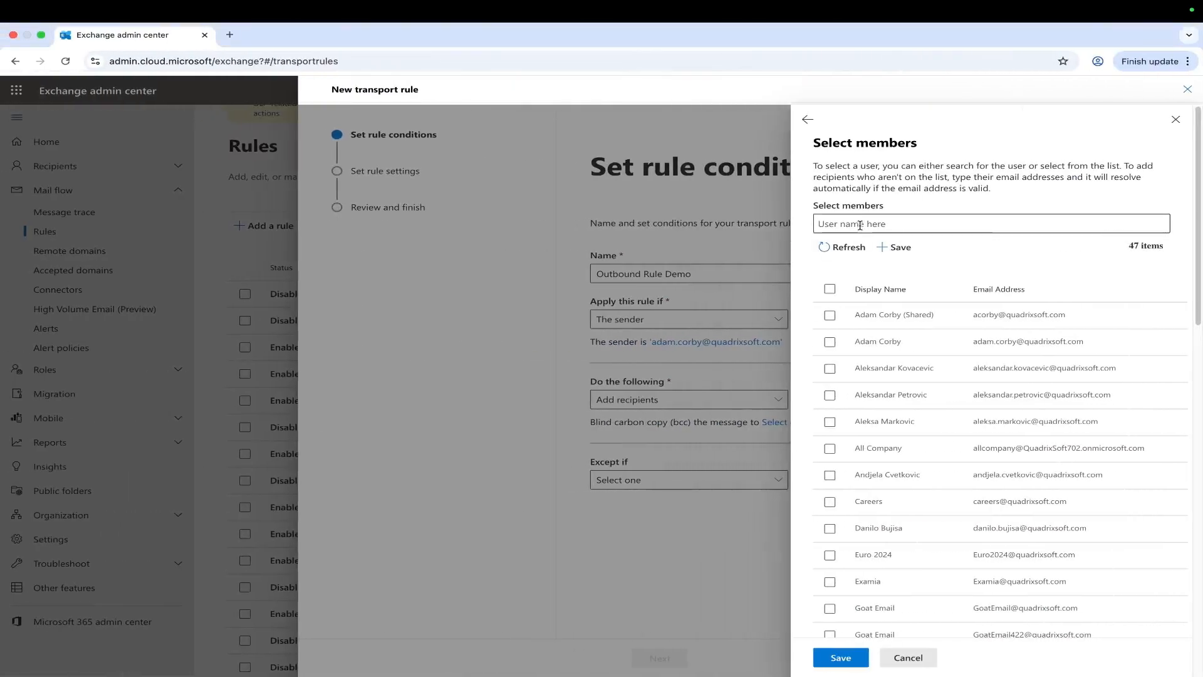
pyautogui.click(864, 224)
pyautogui.press('super+v')
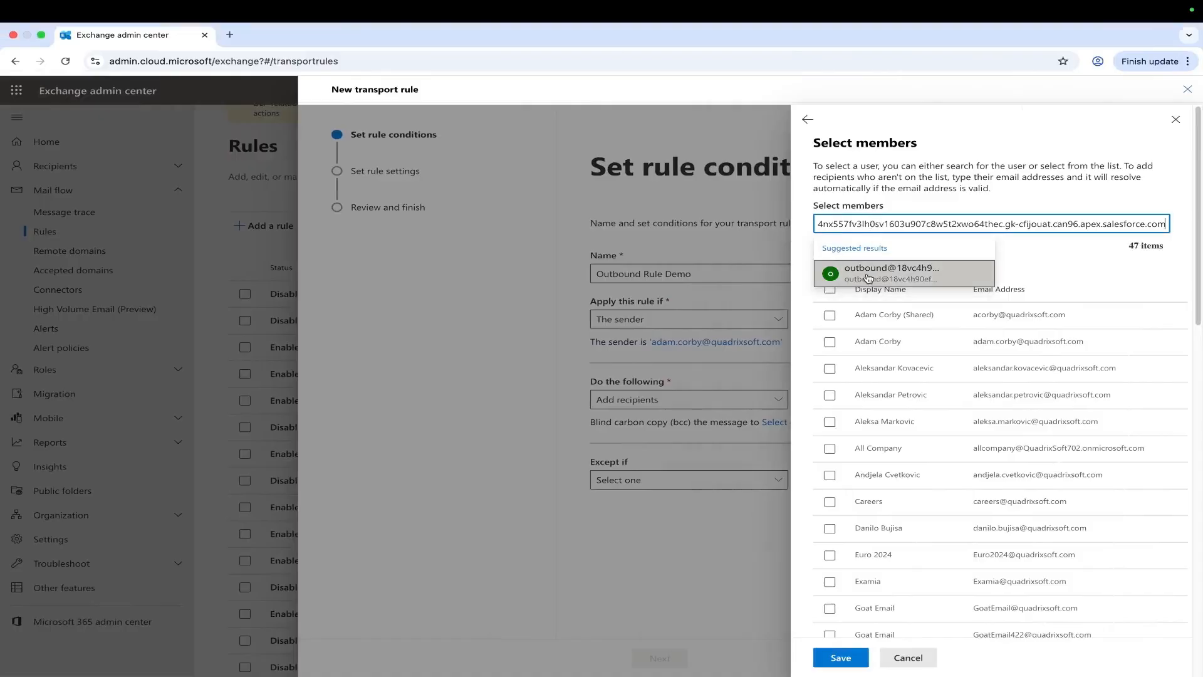
pyautogui.click(867, 278)
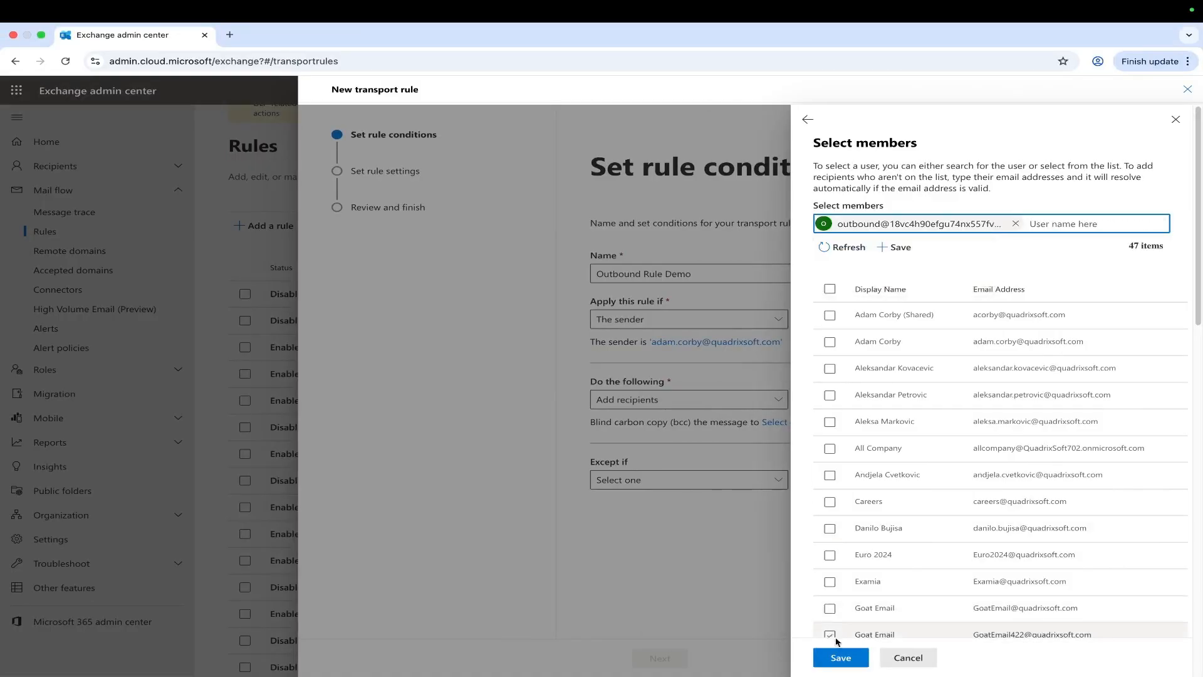
pyautogui.click(838, 658)
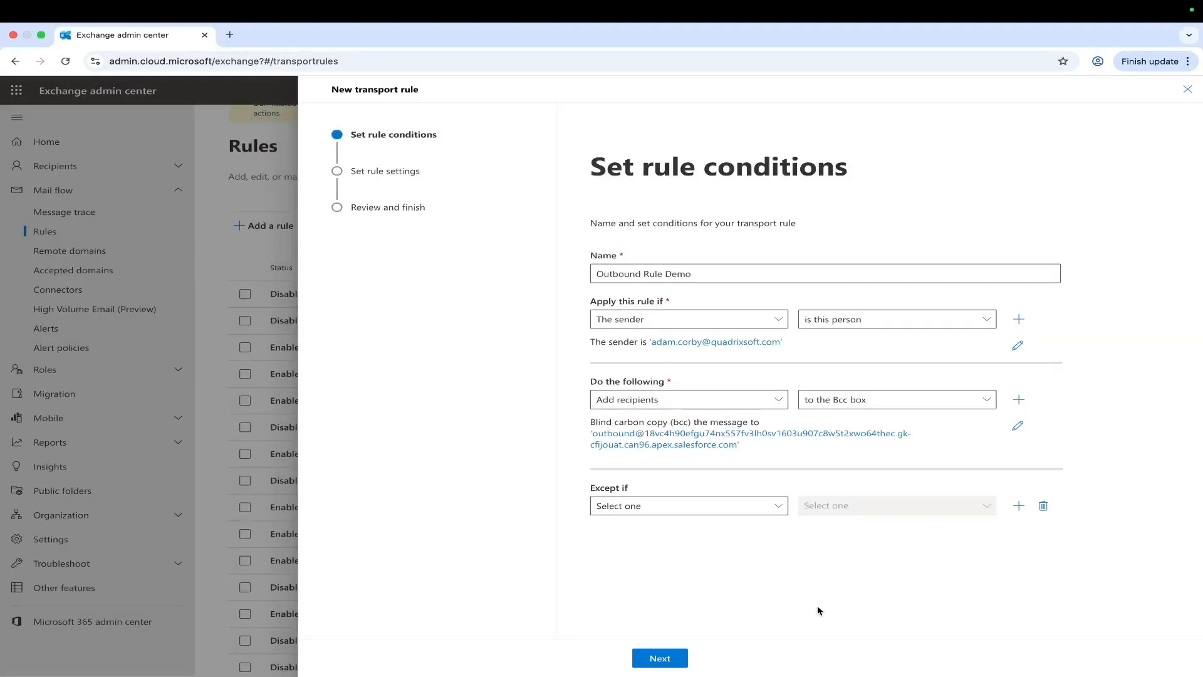
# Step: Proceed to the outbound rule's settings and set the severity to High
pyautogui.click(677, 658)
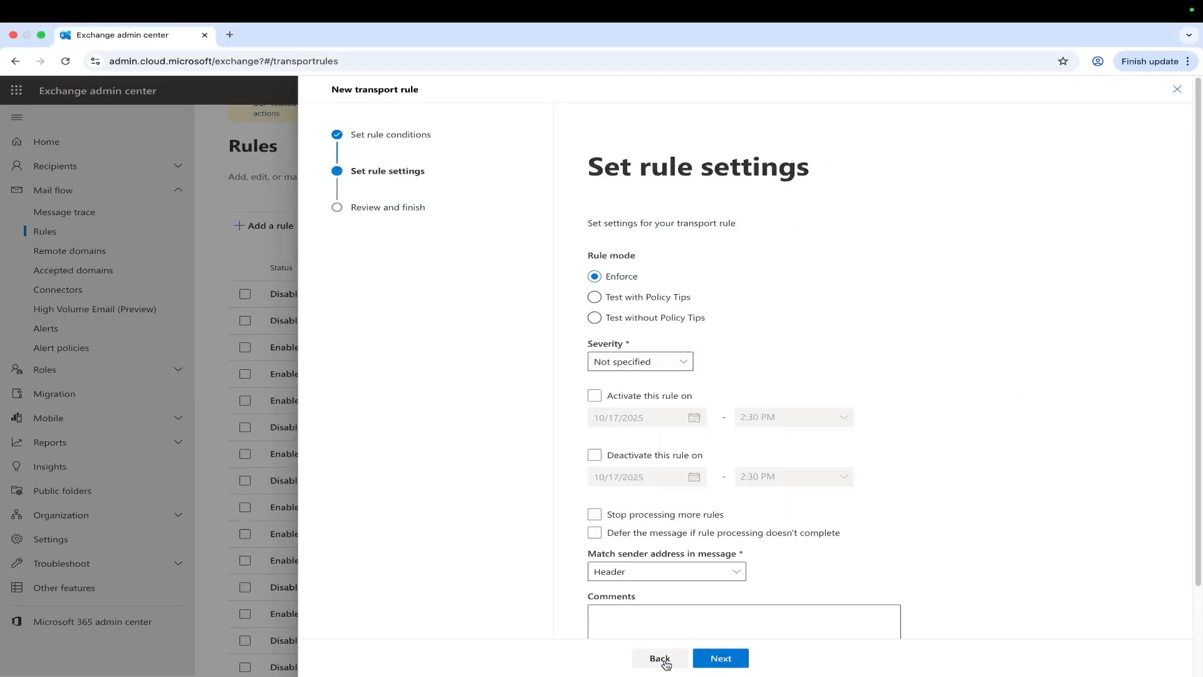
pyautogui.click(659, 366)
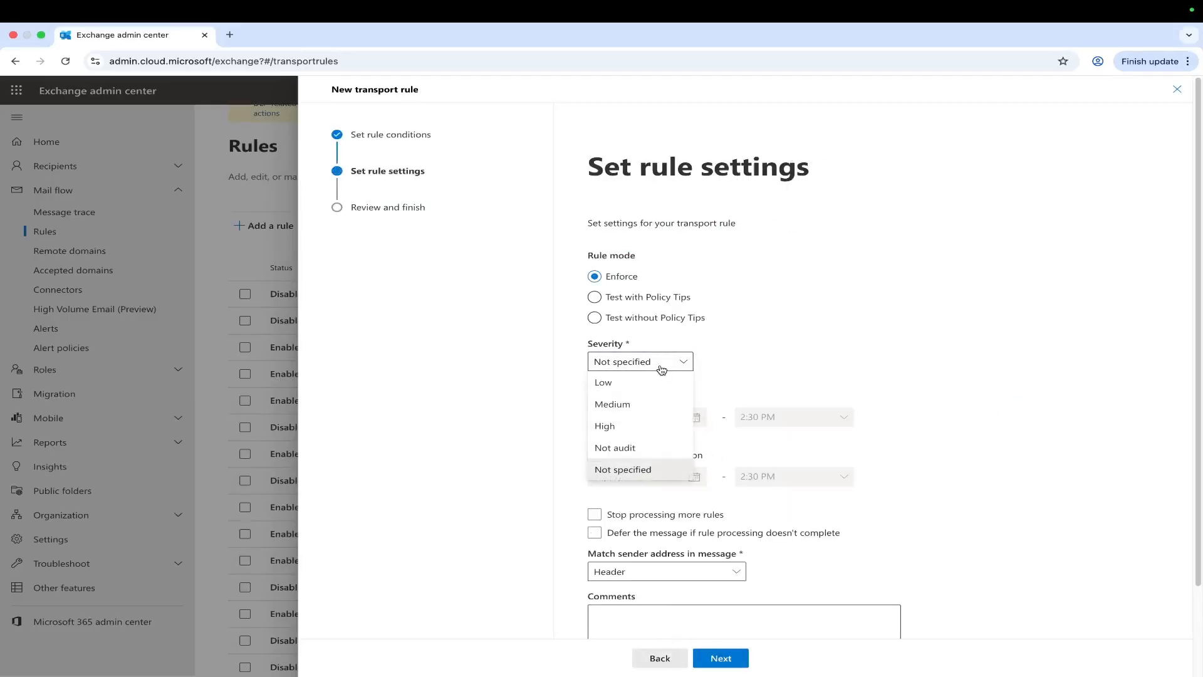
pyautogui.click(616, 425)
# Step: Proceed to the review of Outbound Rule Demo, finish creating the rule and close the wizard
pyautogui.scroll(-3, 666, 510)
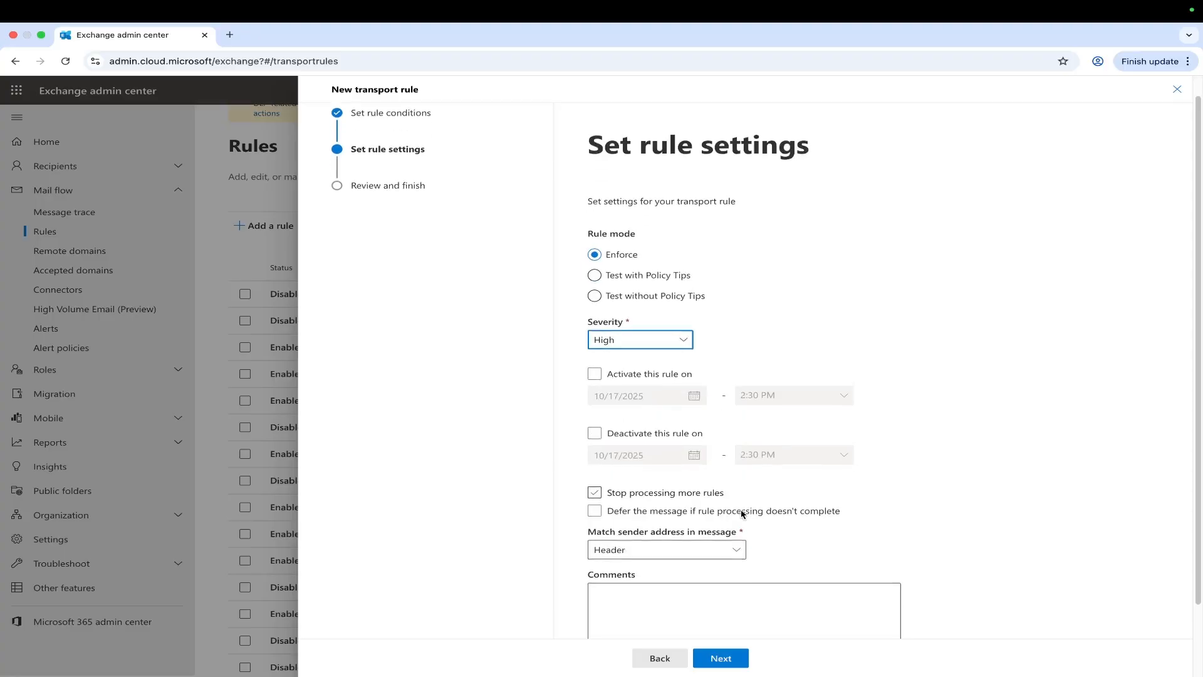
pyautogui.click(722, 658)
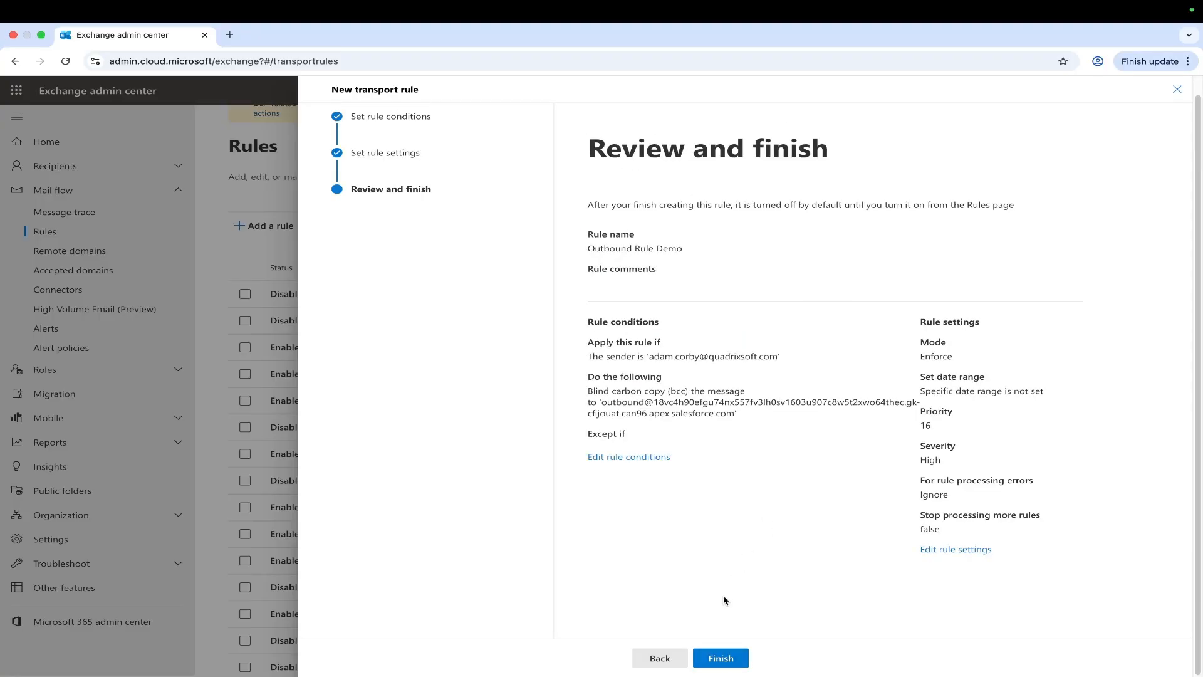
pyautogui.click(722, 657)
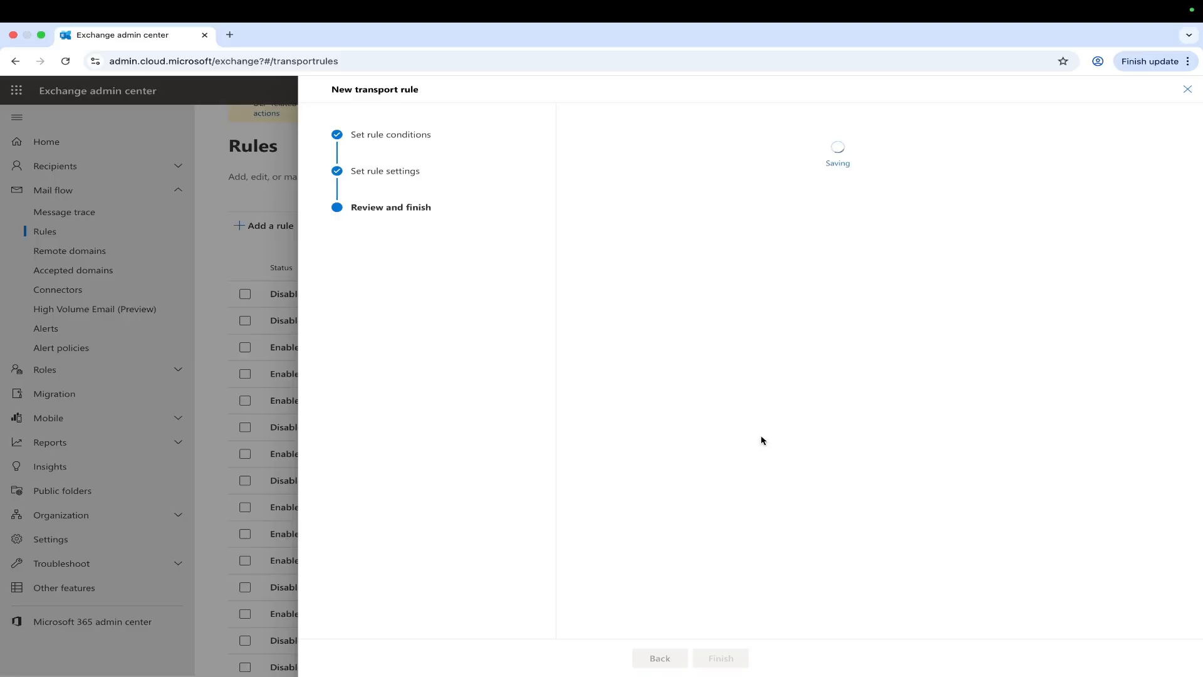
pyautogui.click(660, 658)
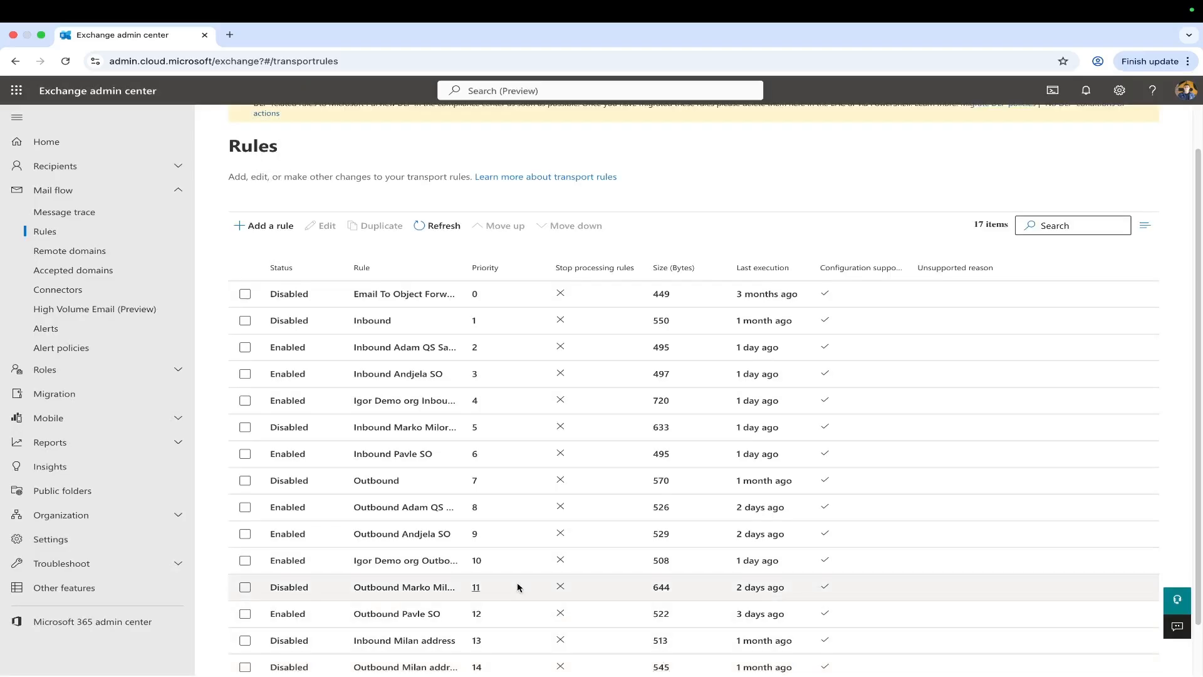
# Step: Open the details of Outbound Rule Demo, enable the rule and close the details
pyautogui.scroll(-2, 517, 587)
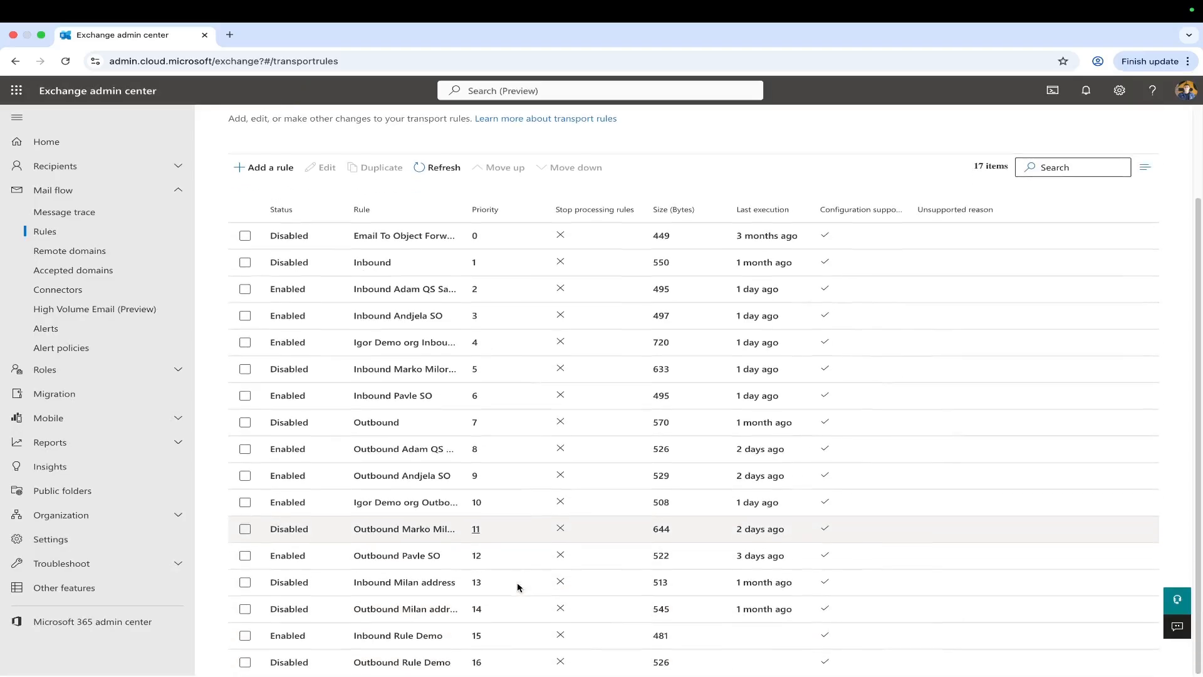
pyautogui.click(386, 663)
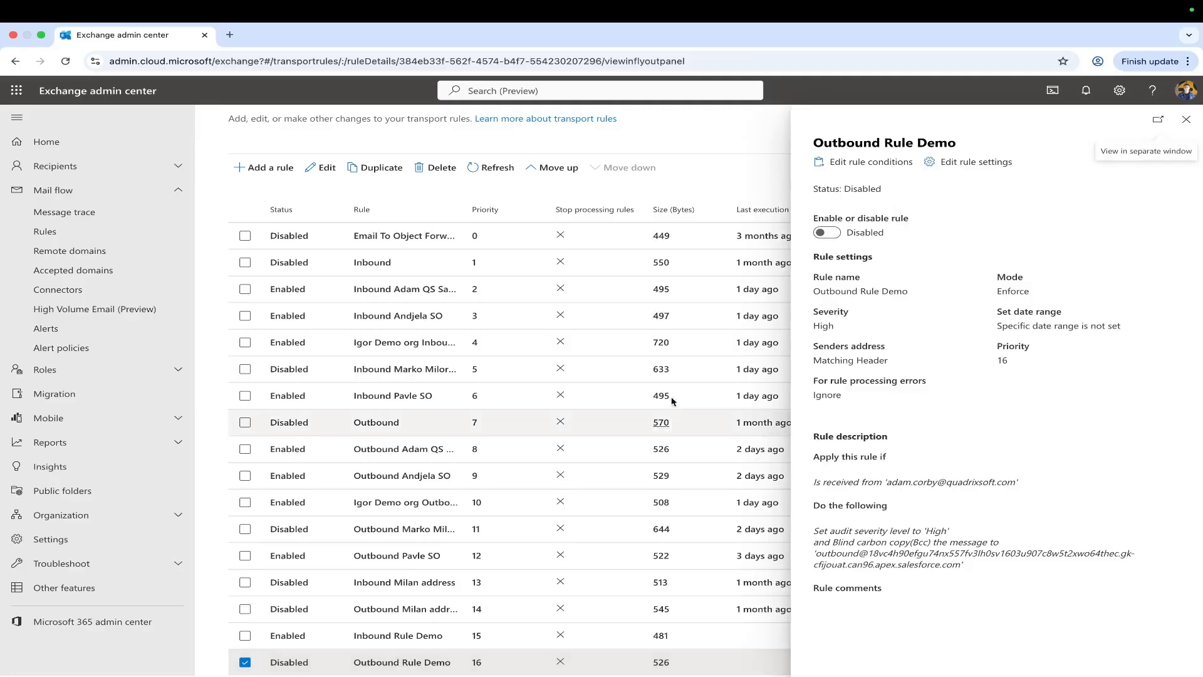
pyautogui.click(830, 233)
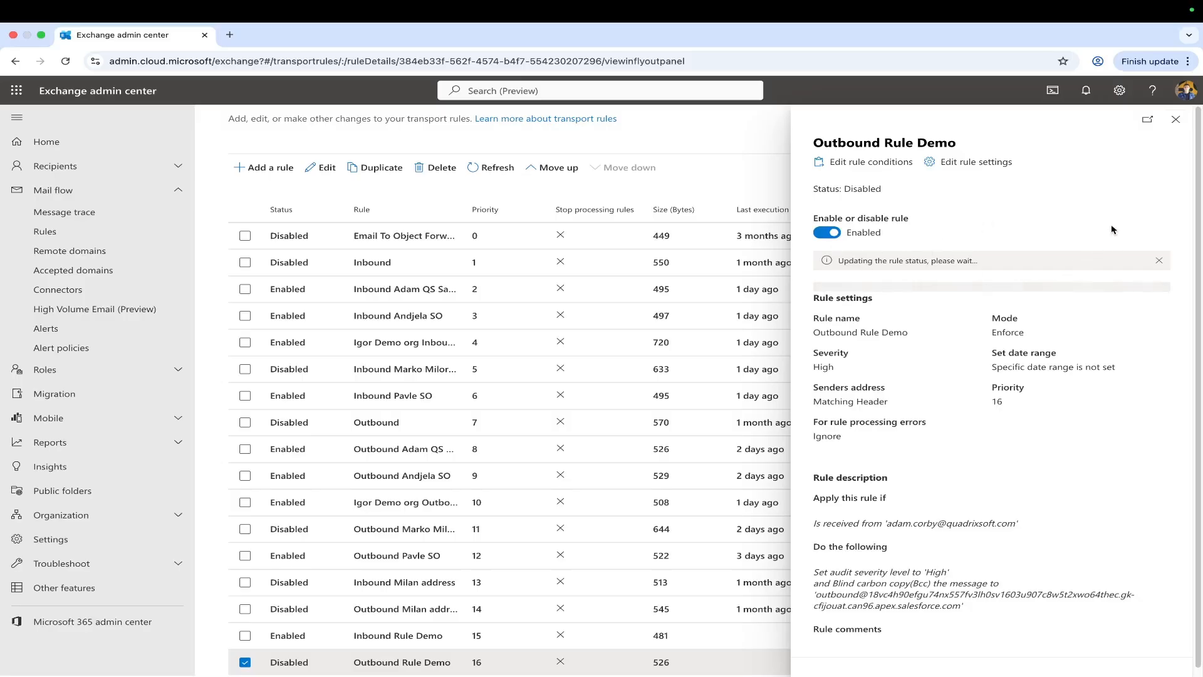
pyautogui.click(1176, 119)
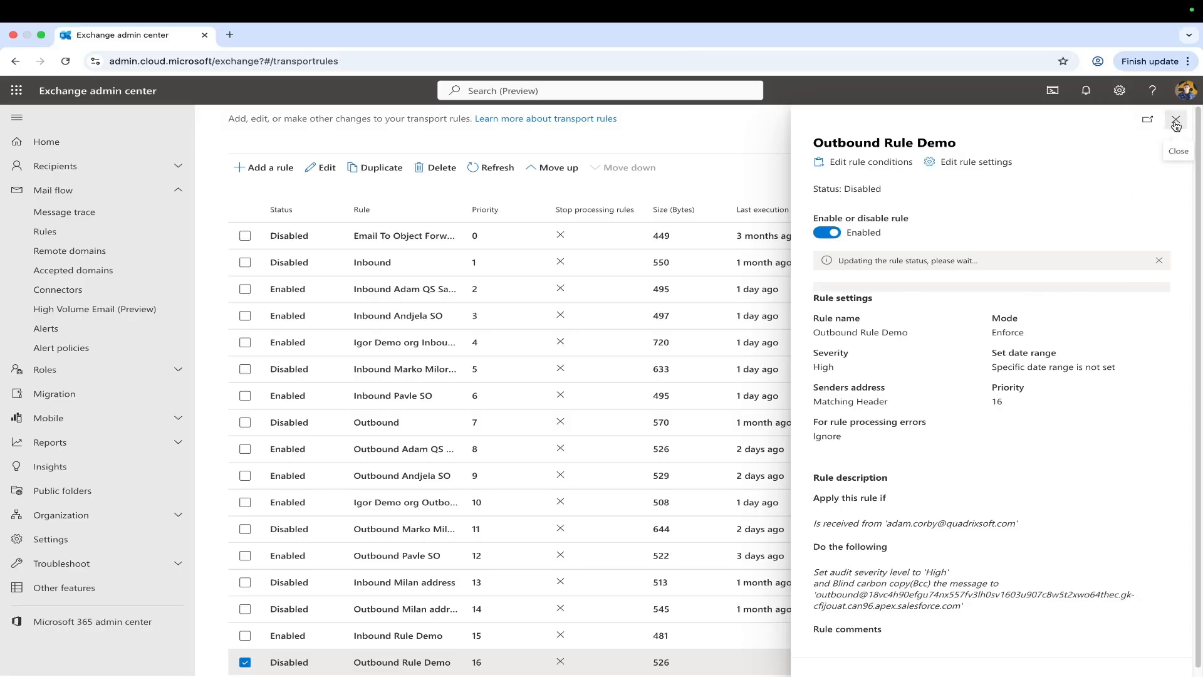